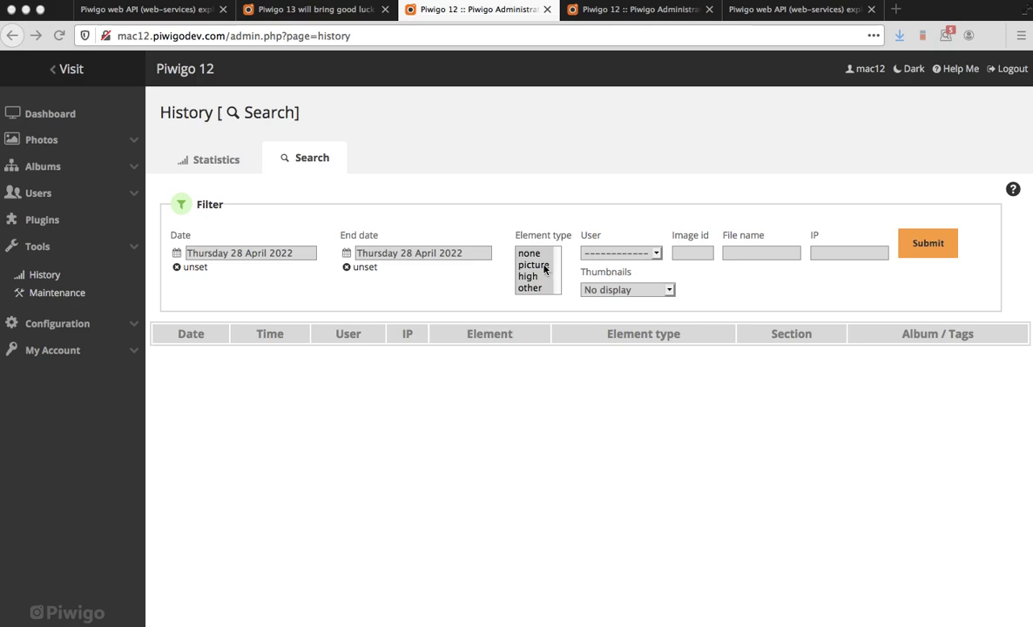
Clear the start date in the Piwigo 12 history search, run it with end date 28 April 2022 and review the listed visits.
{"action": "left_click", "coordinate": [928, 246]}
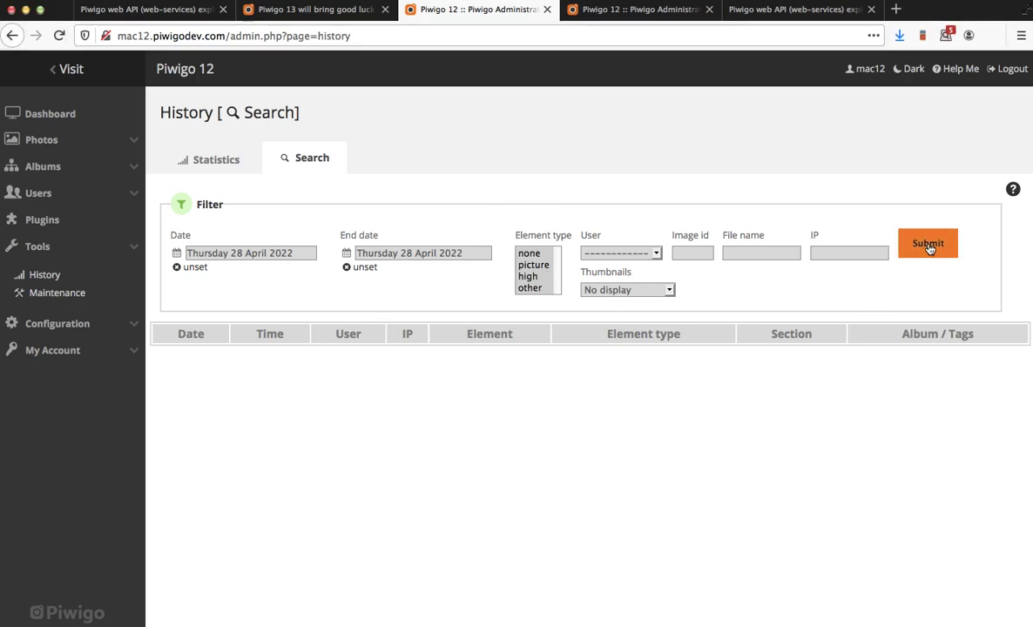
{"action": "left_click", "coordinate": [192, 268]}
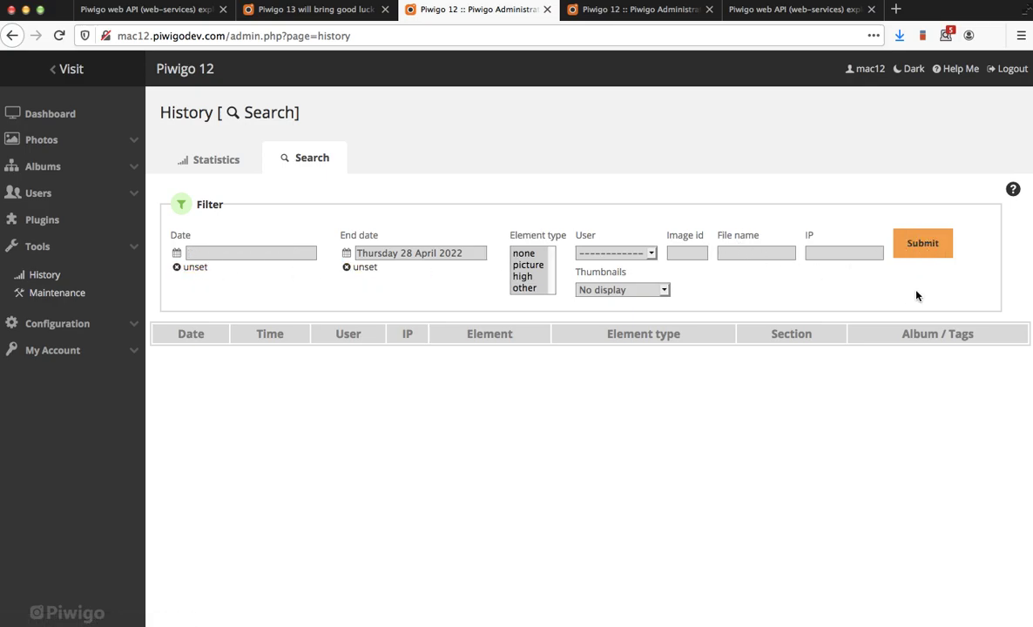
{"action": "left_click", "coordinate": [926, 245]}
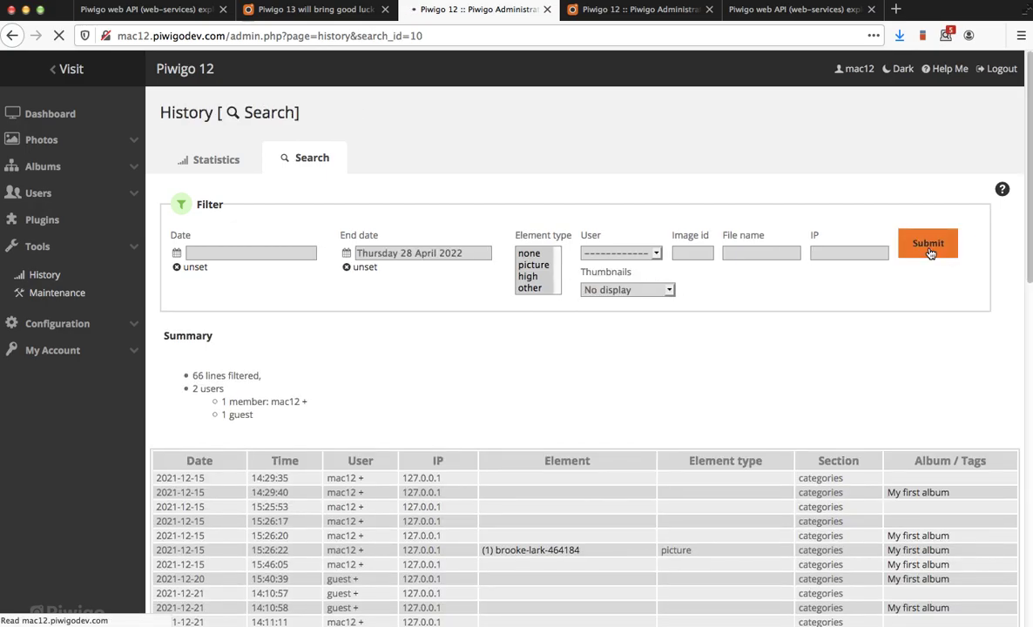
{"action": "scroll", "coordinate": [567, 236], "scroll_direction": "down", "scroll_amount": 1}
{"action": "scroll", "coordinate": [555, 265], "scroll_direction": "down", "scroll_amount": 5}
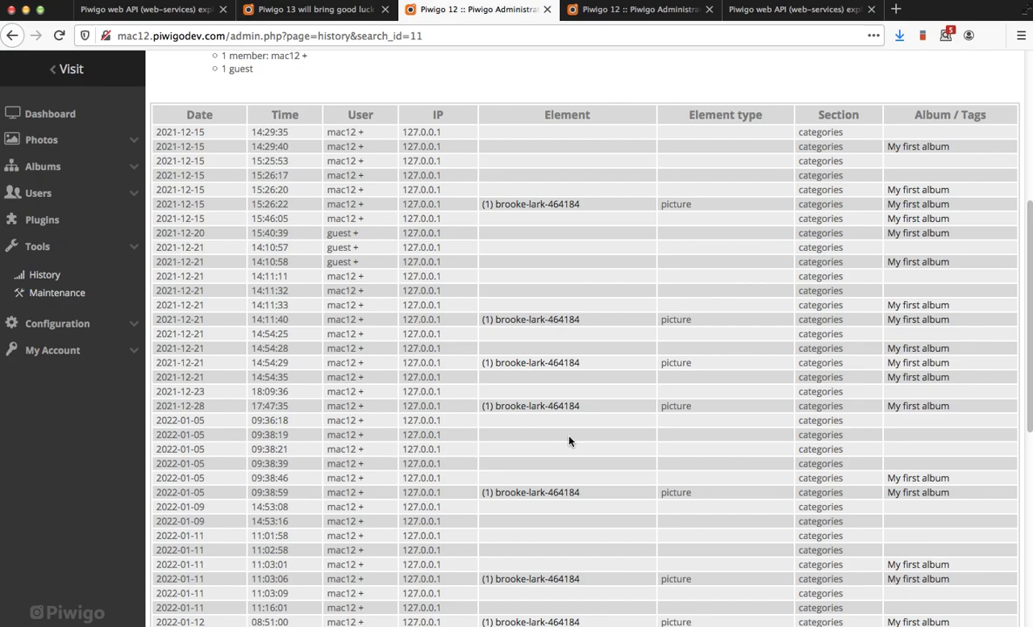
Switch to the Piwigo 13 history search and clear its start date to list all visits up to 28 April 2022.
{"action": "left_click", "coordinate": [306, 10]}
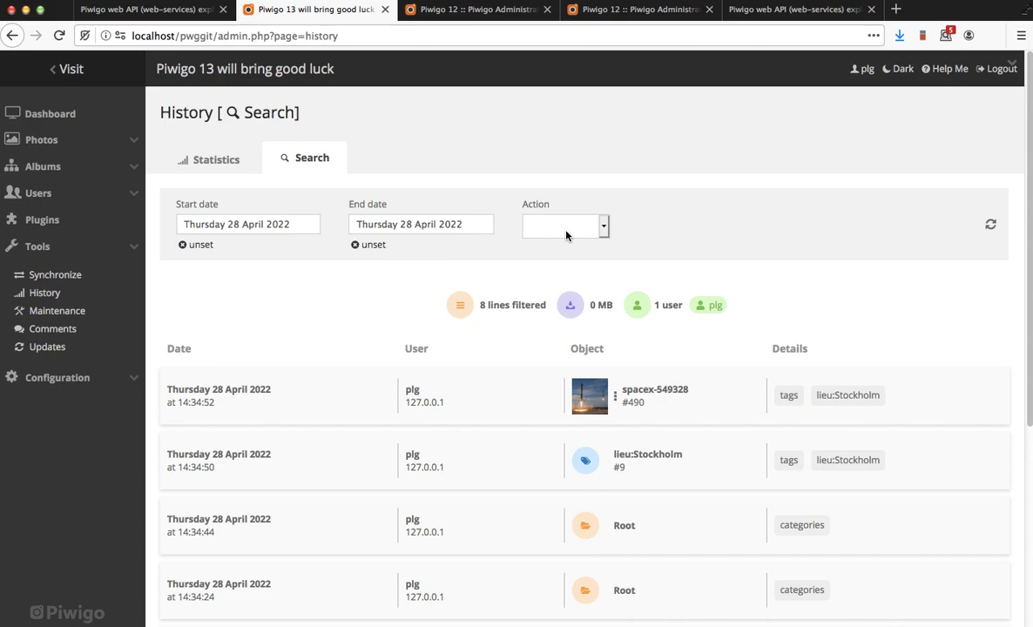
{"action": "left_click", "coordinate": [204, 249]}
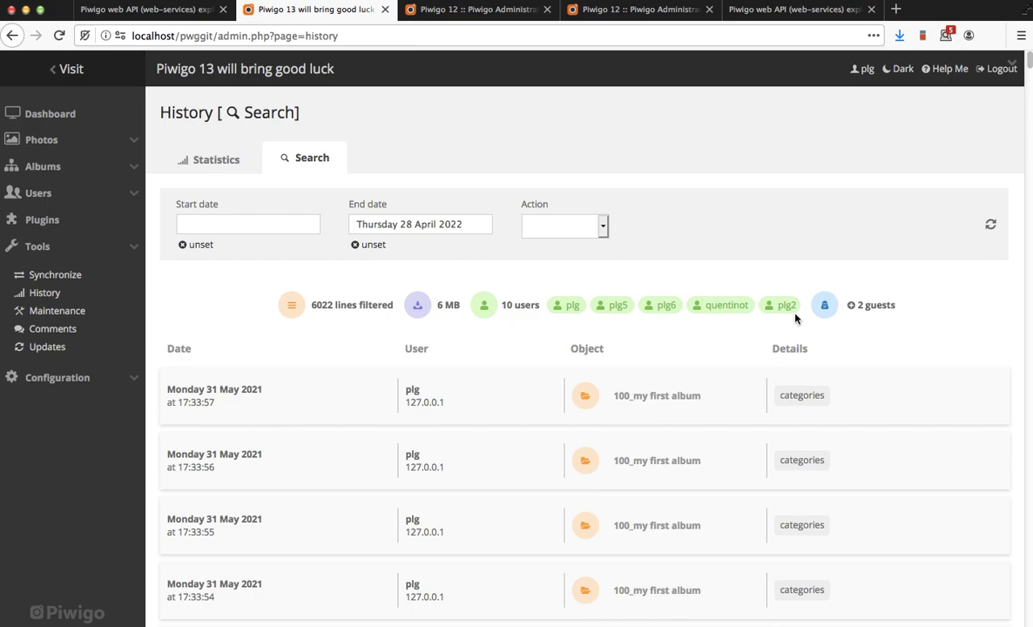
{"action": "scroll", "coordinate": [743, 274], "scroll_direction": "down", "scroll_amount": 2}
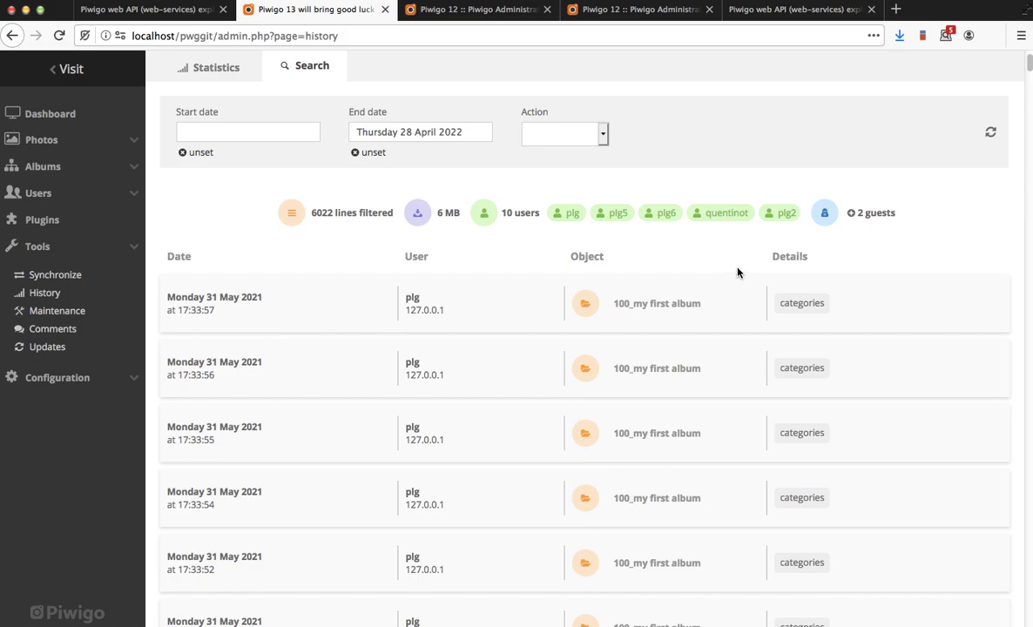
Try the fourth listed user as a history filter, remove it, and filter the lines by user plg2 and image #433.
{"action": "left_click", "coordinate": [728, 212]}
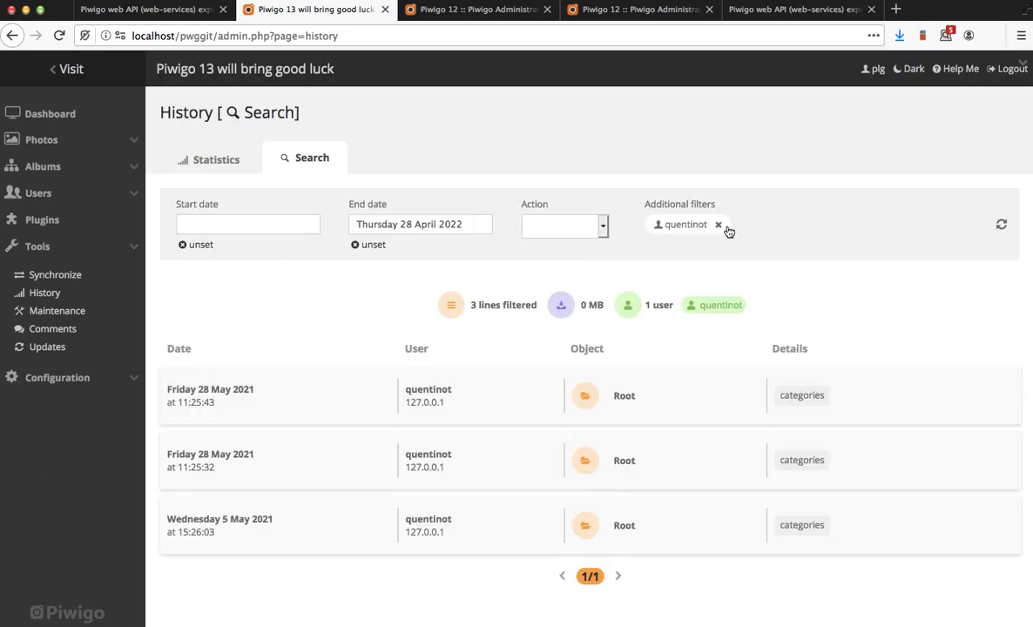
{"action": "left_click", "coordinate": [718, 225]}
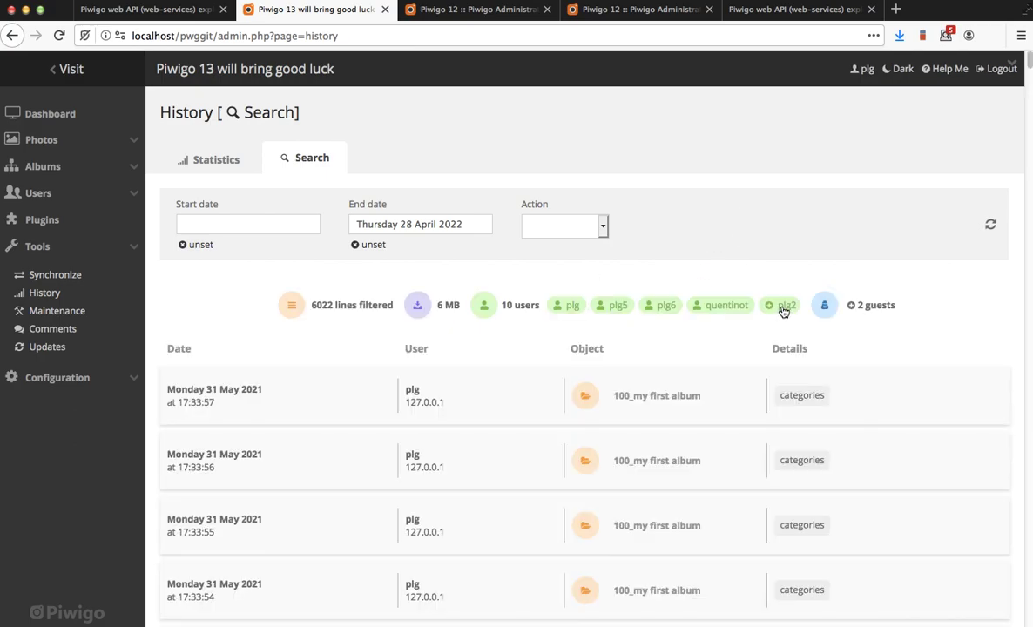
{"action": "left_click", "coordinate": [781, 309]}
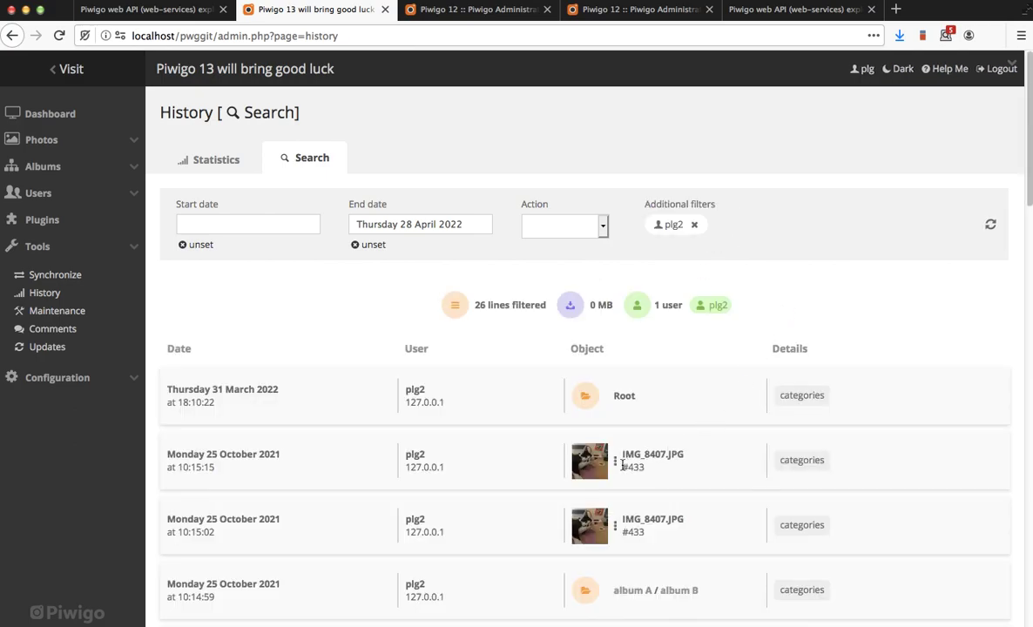
{"action": "mouse_move", "coordinate": [613, 456]}
{"action": "left_click", "coordinate": [646, 456]}
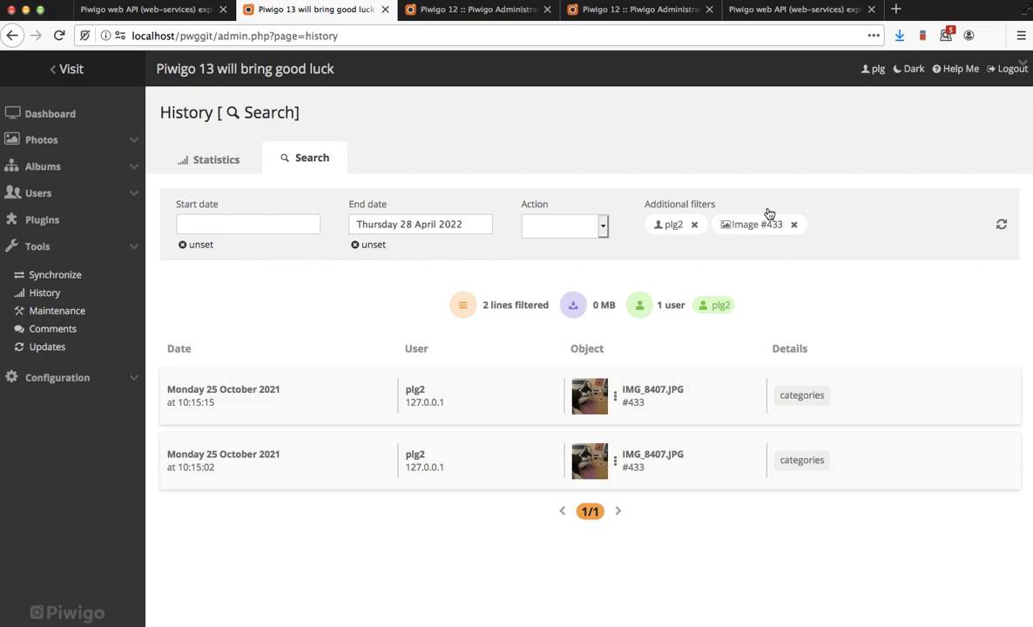
Filter the Piwigo 12 gallery's other available plugins by "album", and clear the filter text.
{"action": "left_click", "coordinate": [566, 11]}
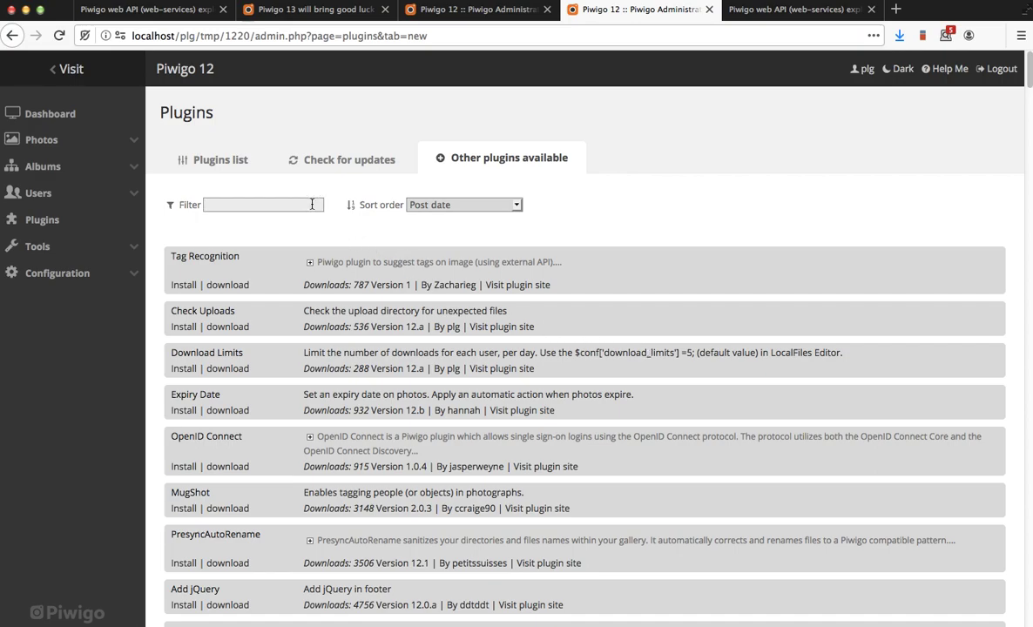
{"action": "type", "text": "album"}
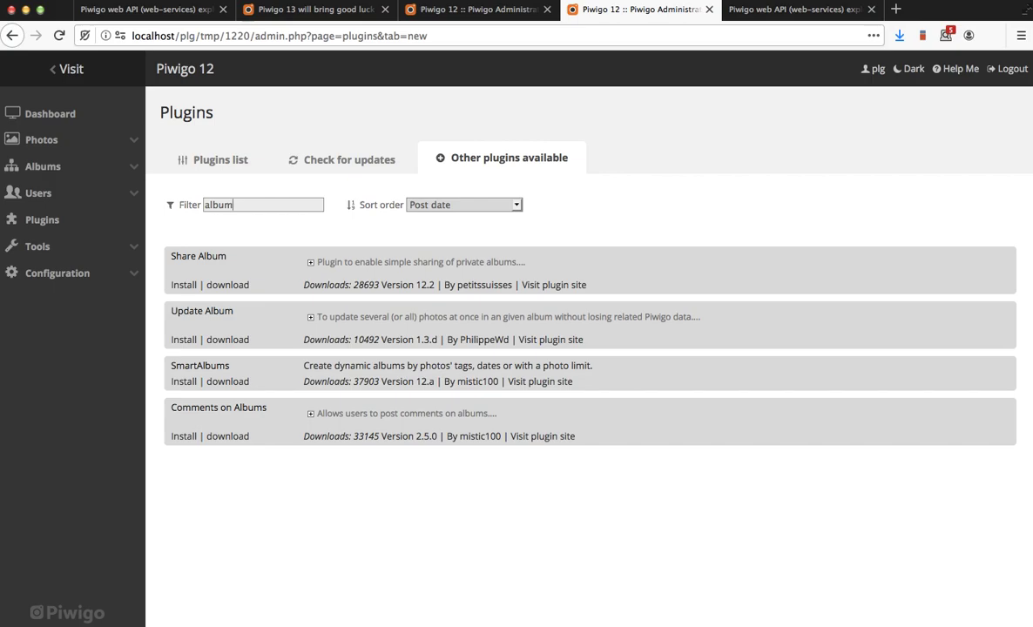
{"action": "key", "text": "BackSpace"}
{"action": "key", "text": "BackSpace"}
{"action": "key", "text": "BackSpace"}
{"action": "key", "text": "BackSpace"}
{"action": "key", "text": "BackSpace"}
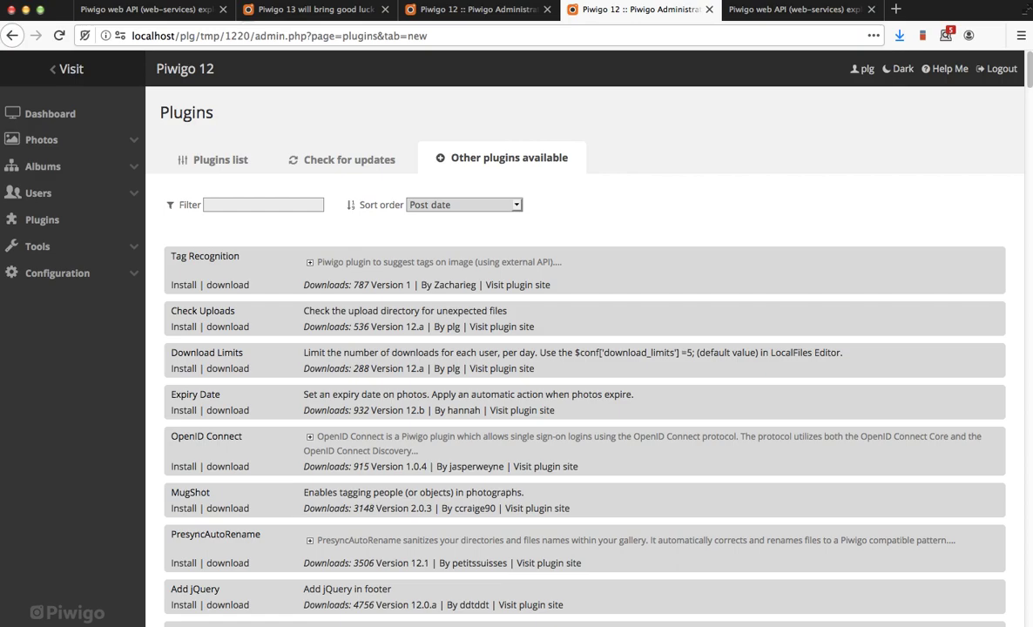
Switch to the Piwigo 13 gallery and show the beta test plugins among the other available plugins.
{"action": "left_click", "coordinate": [288, 10]}
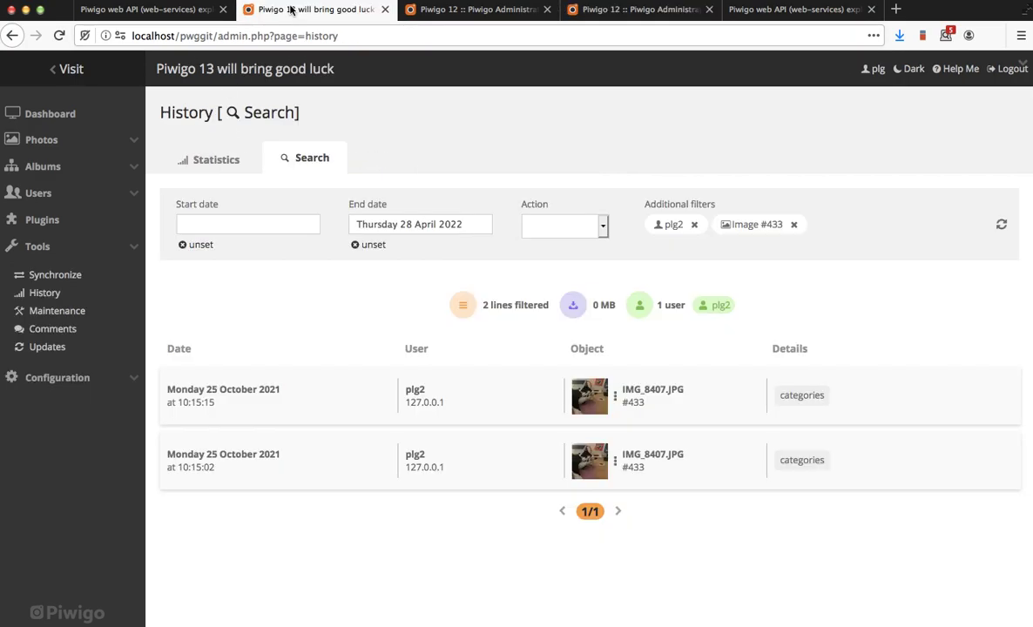
{"action": "left_click", "coordinate": [78, 220]}
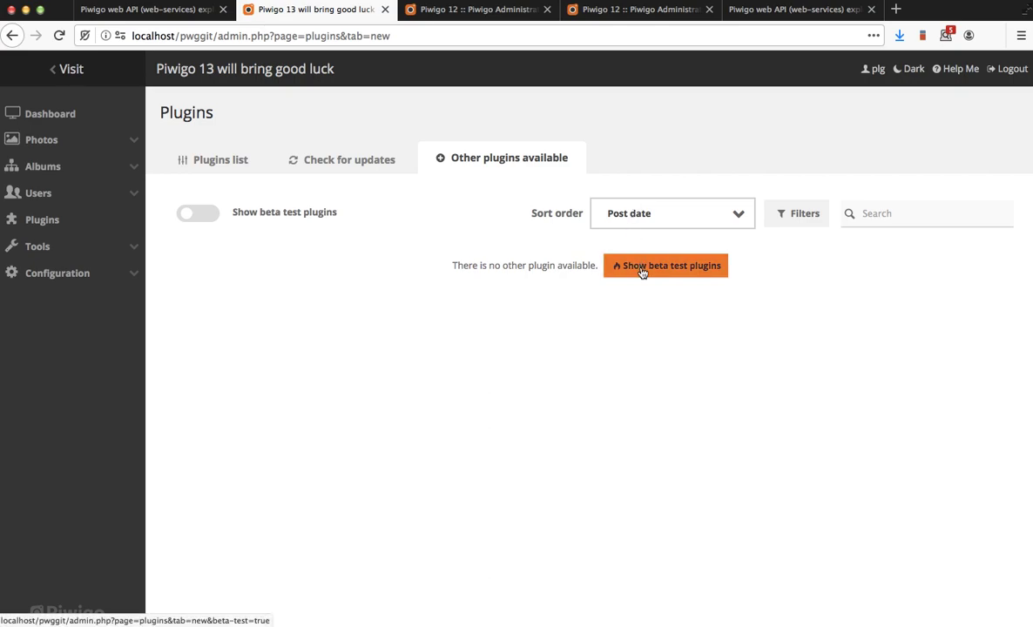
{"action": "left_click", "coordinate": [206, 215]}
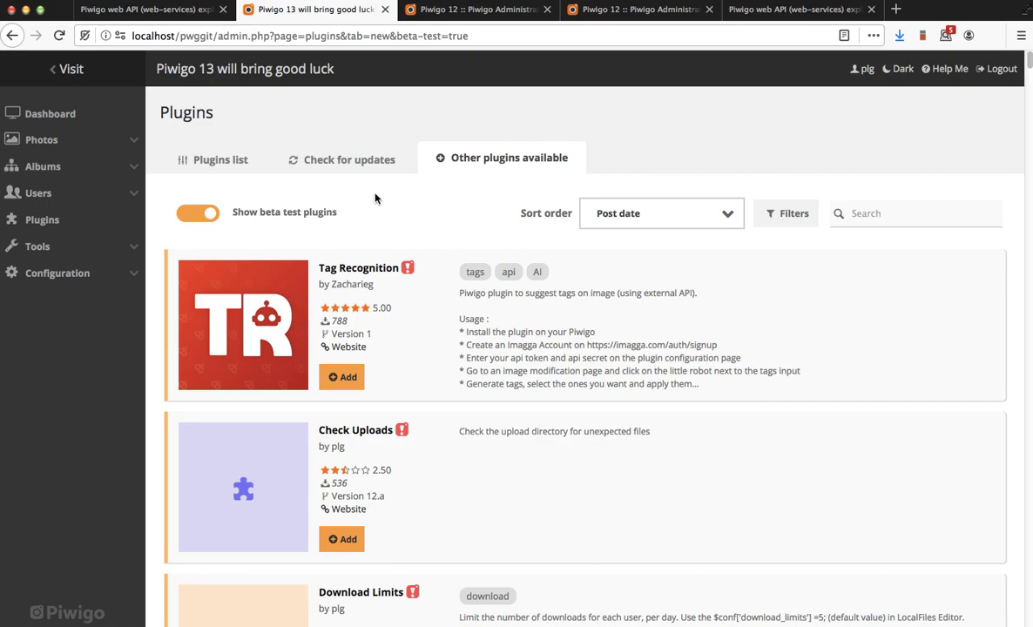
Search the available plugins for "album".
{"action": "left_click", "coordinate": [887, 215]}
{"action": "type", "text": "album"}
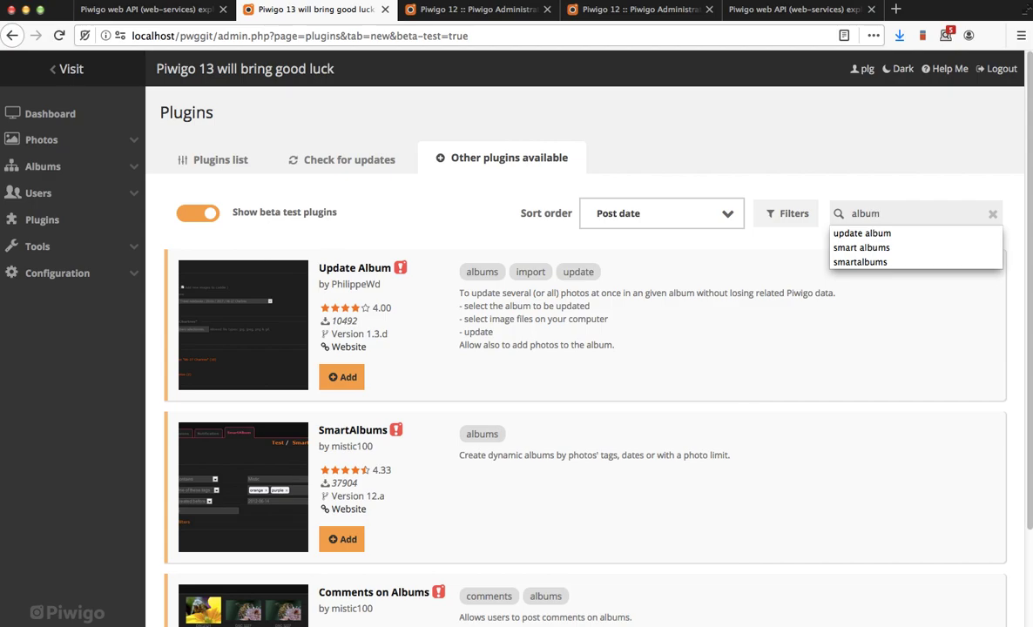
{"action": "left_click", "coordinate": [789, 230]}
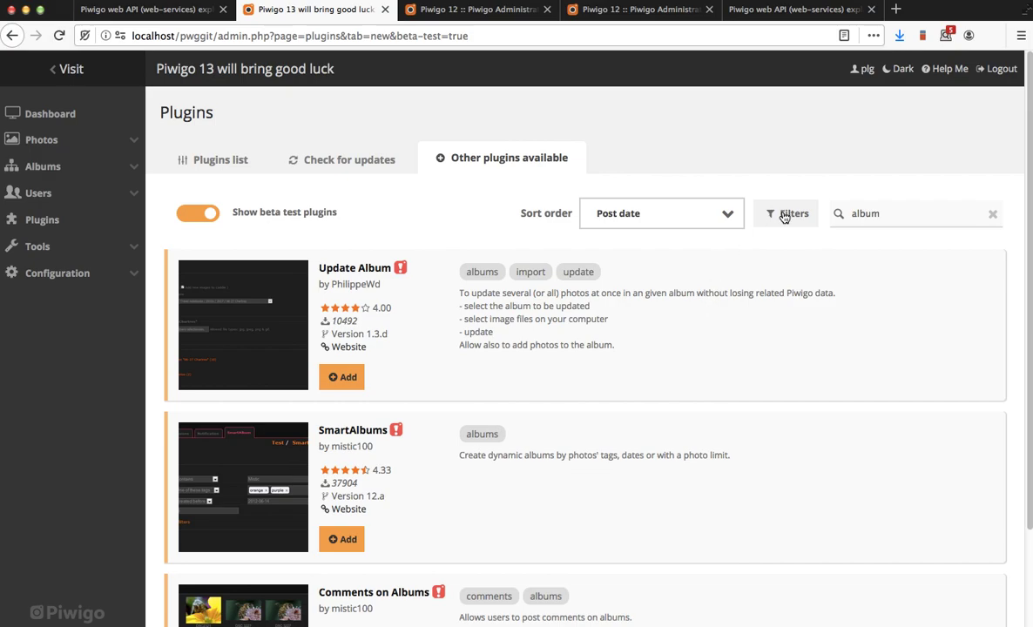
Restrict the plugins to author plg with the advanced filters and clear the search text.
{"action": "left_click", "coordinate": [785, 215]}
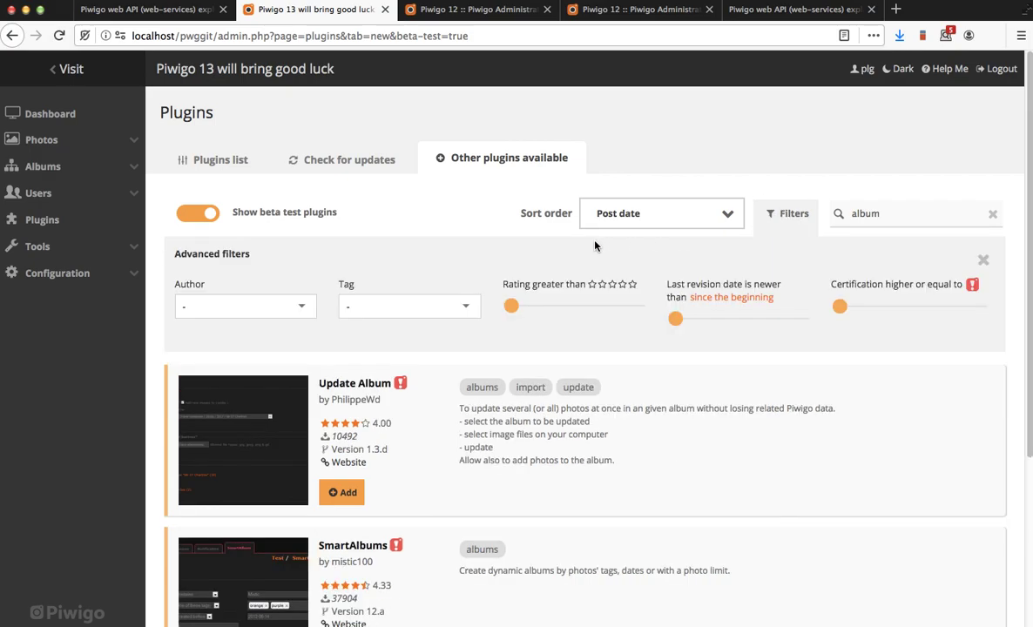
{"action": "left_click", "coordinate": [290, 314]}
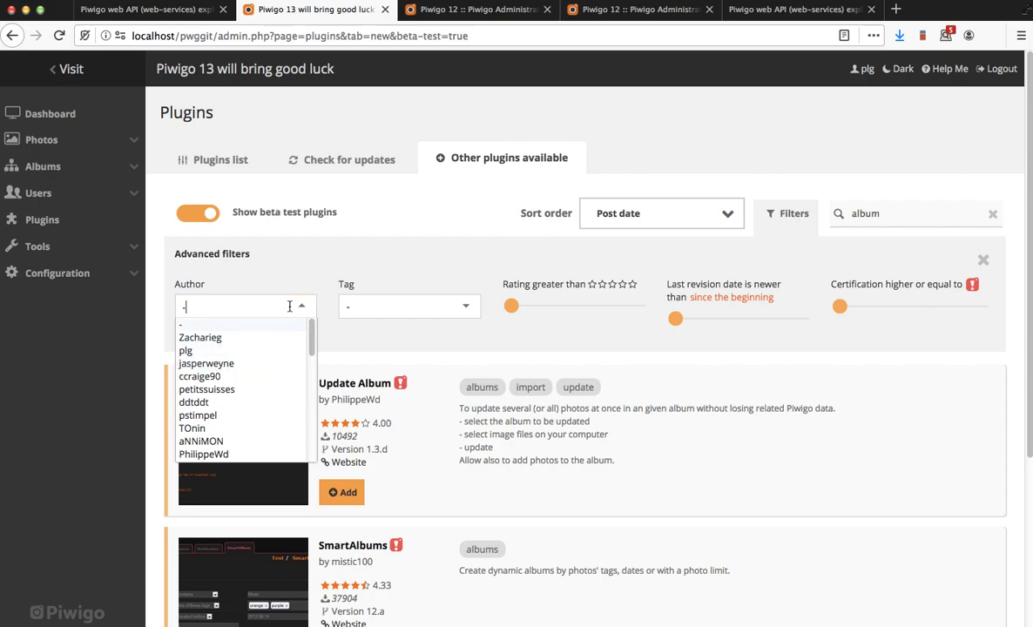
{"action": "left_click", "coordinate": [228, 350]}
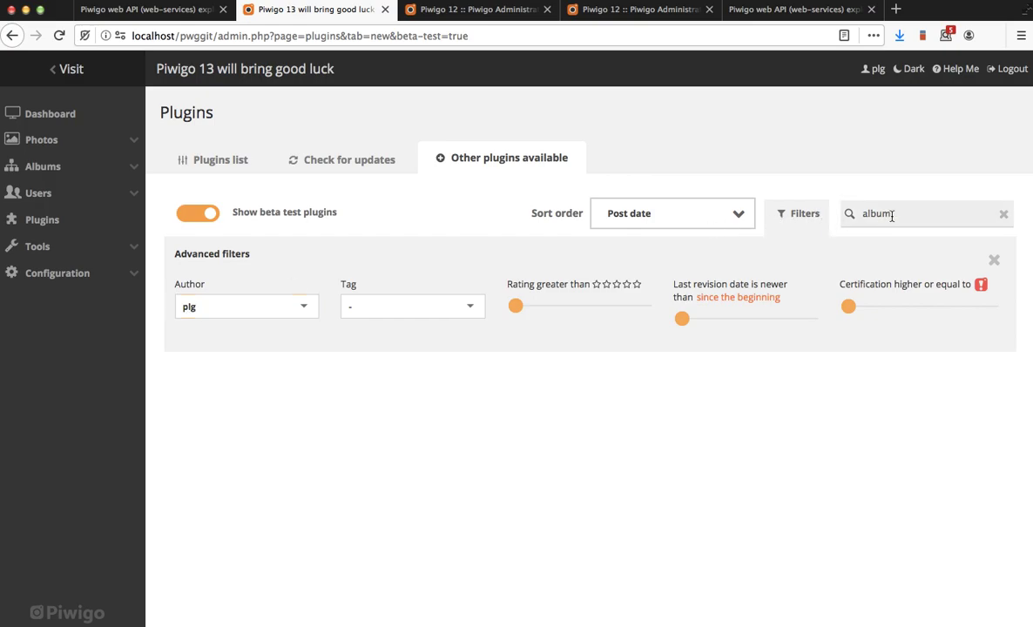
{"action": "left_click", "coordinate": [1002, 213]}
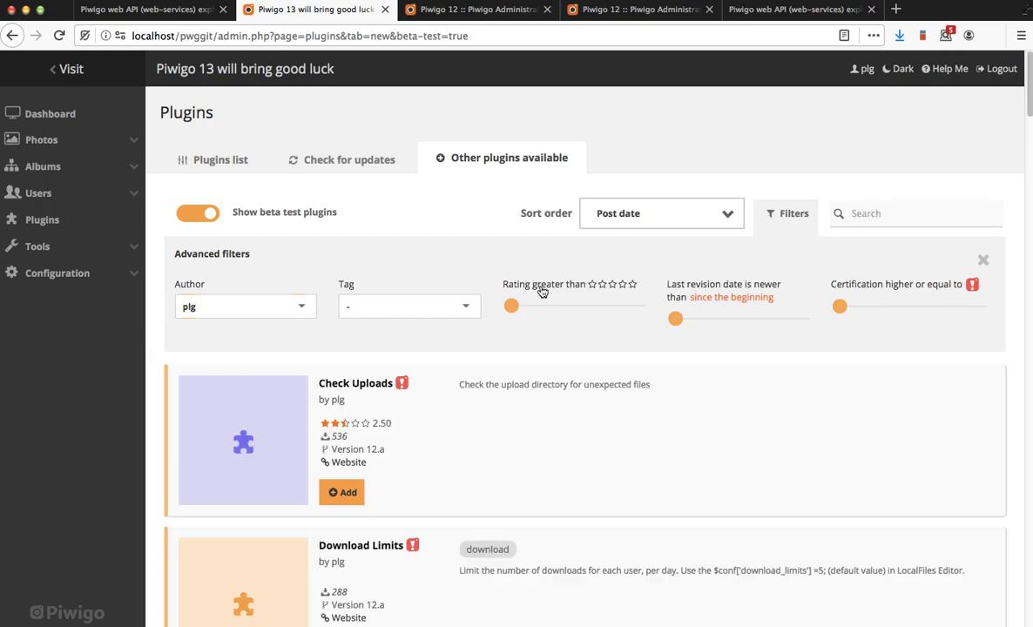
Limit the plugins to those with a last revision date newer than 3 months.
{"action": "left_click_drag", "start_coordinate": [681, 324], "coordinate": [790, 323]}
{"action": "scroll", "coordinate": [776, 356], "scroll_direction": "down", "scroll_amount": 5}
{"action": "scroll", "coordinate": [775, 331], "scroll_direction": "up", "scroll_amount": 5}
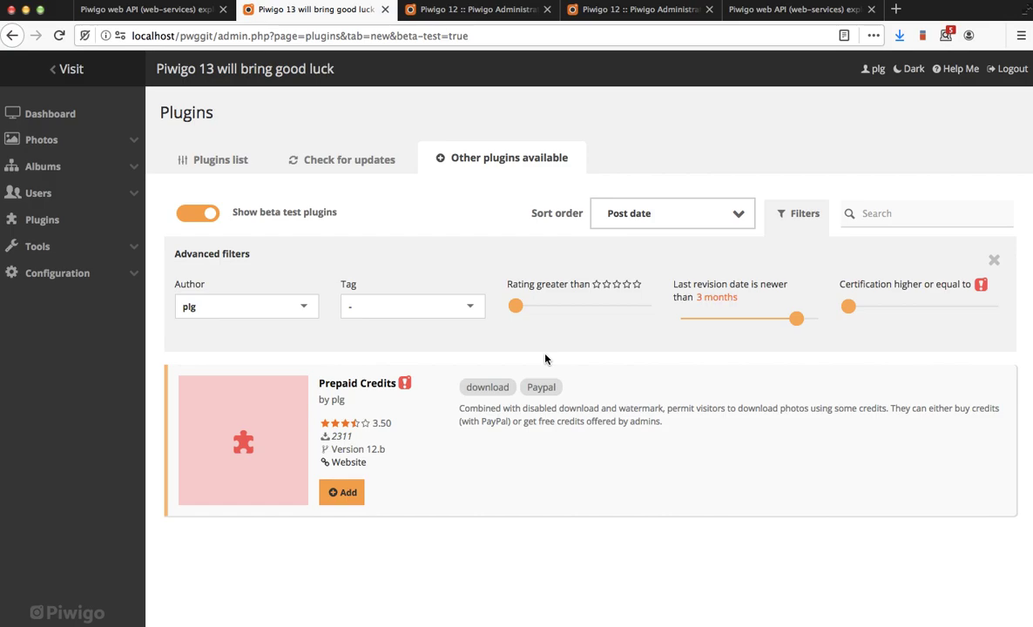
Switch to the Piwigo 12 gallery with the history results and open the husky photo from the caddie for editing.
{"action": "left_click", "coordinate": [511, 14]}
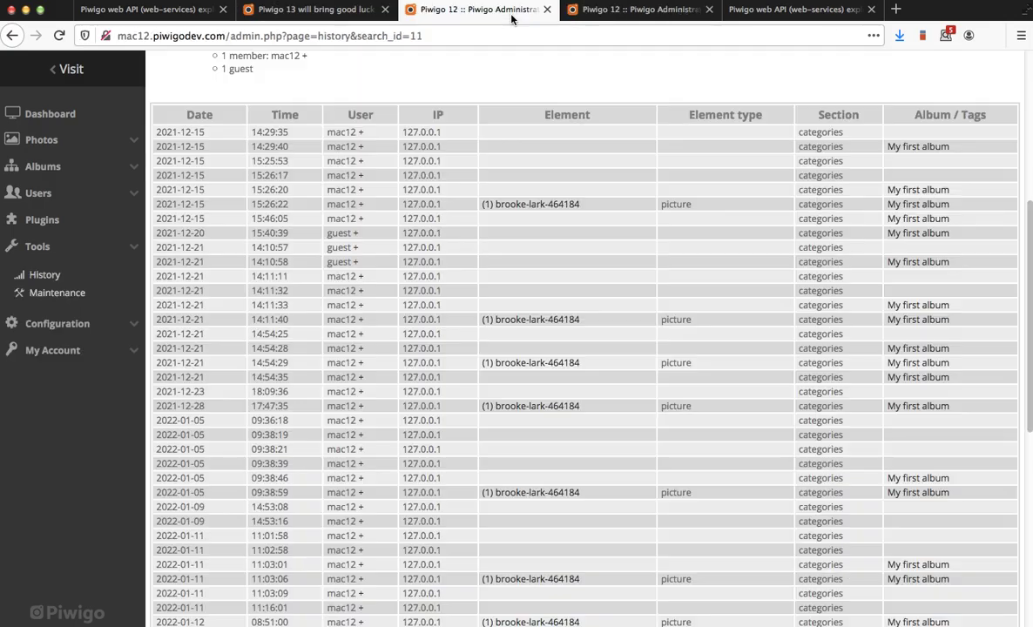
{"action": "left_click", "coordinate": [52, 140]}
{"action": "left_click", "coordinate": [45, 240]}
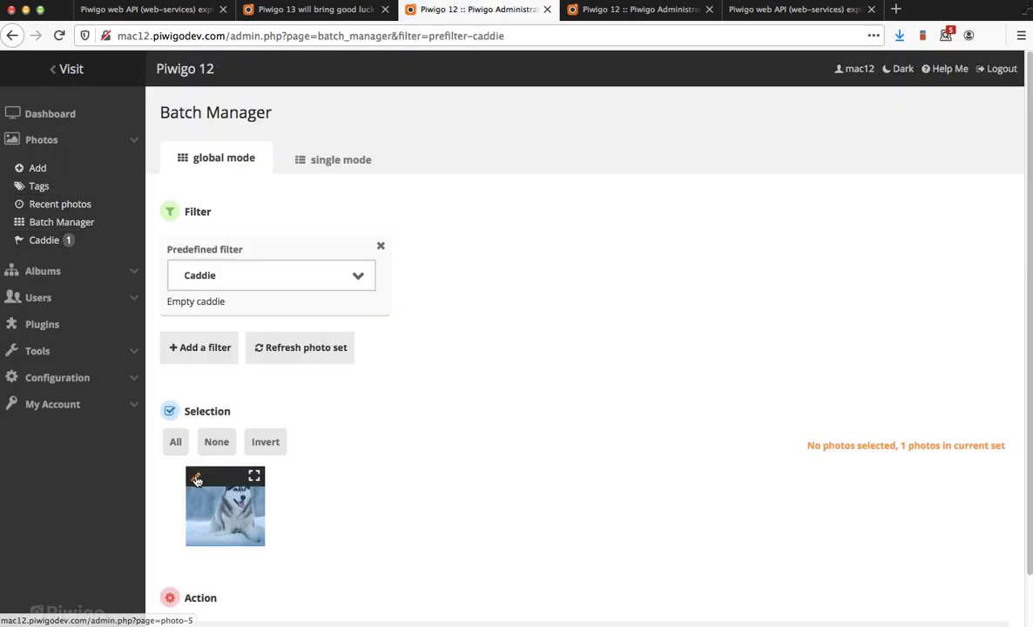
{"action": "left_click", "coordinate": [196, 477]}
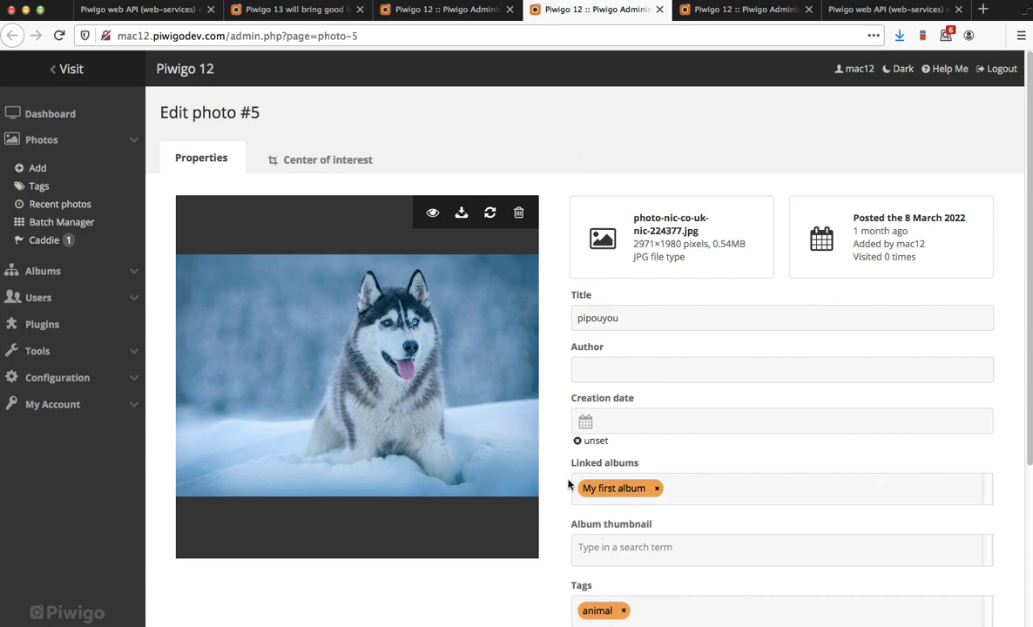
Replace the photo's linked album "My first album" with "My second album", finding it by the term "second".
{"action": "left_click_drag", "start_coordinate": [655, 470], "coordinate": [571, 469]}
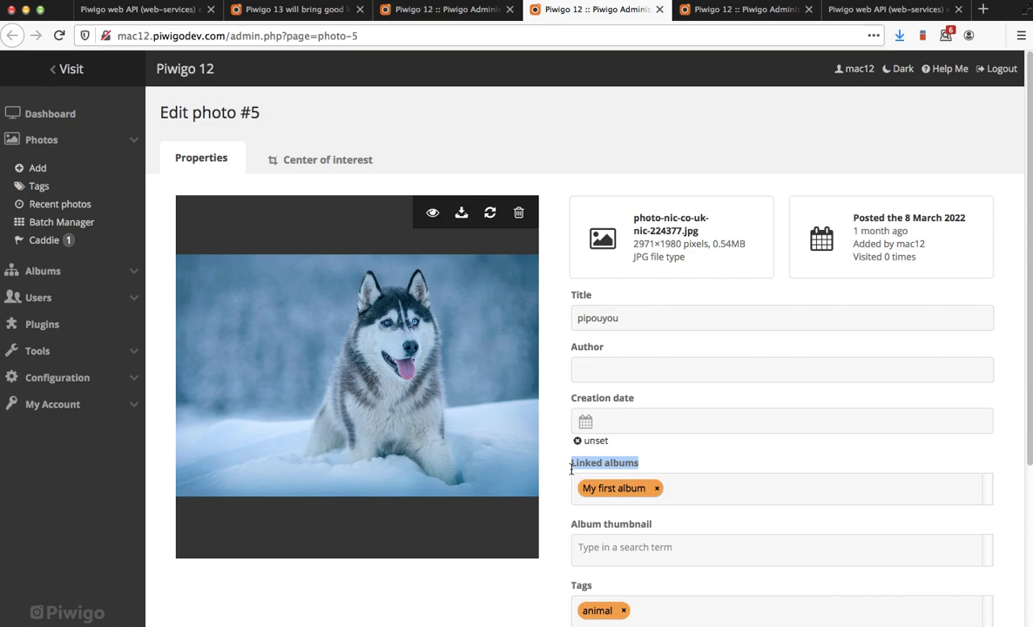
{"action": "left_click", "coordinate": [698, 488]}
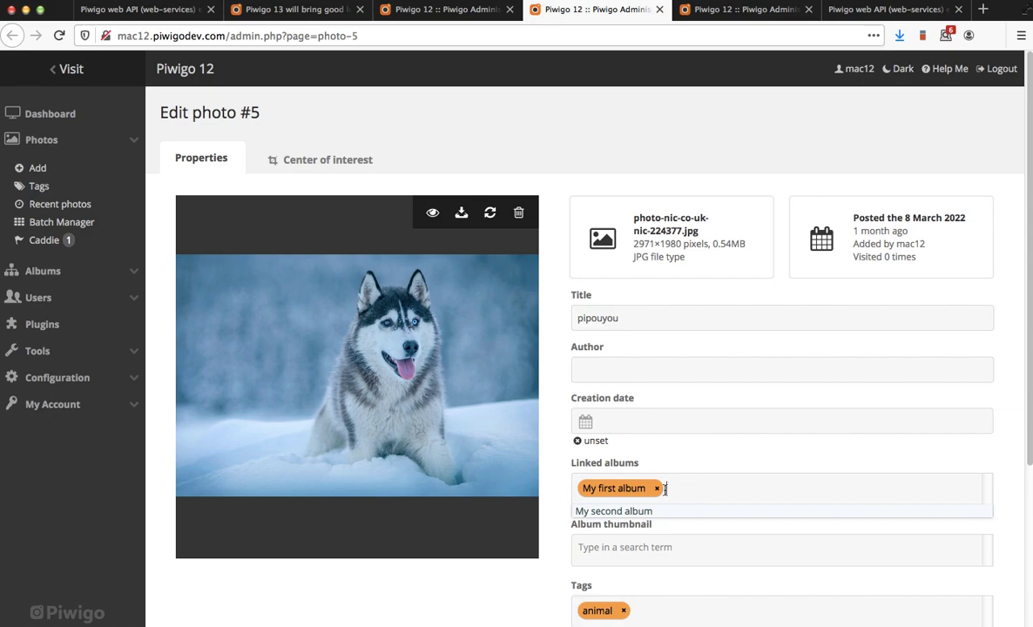
{"action": "left_click", "coordinate": [656, 487]}
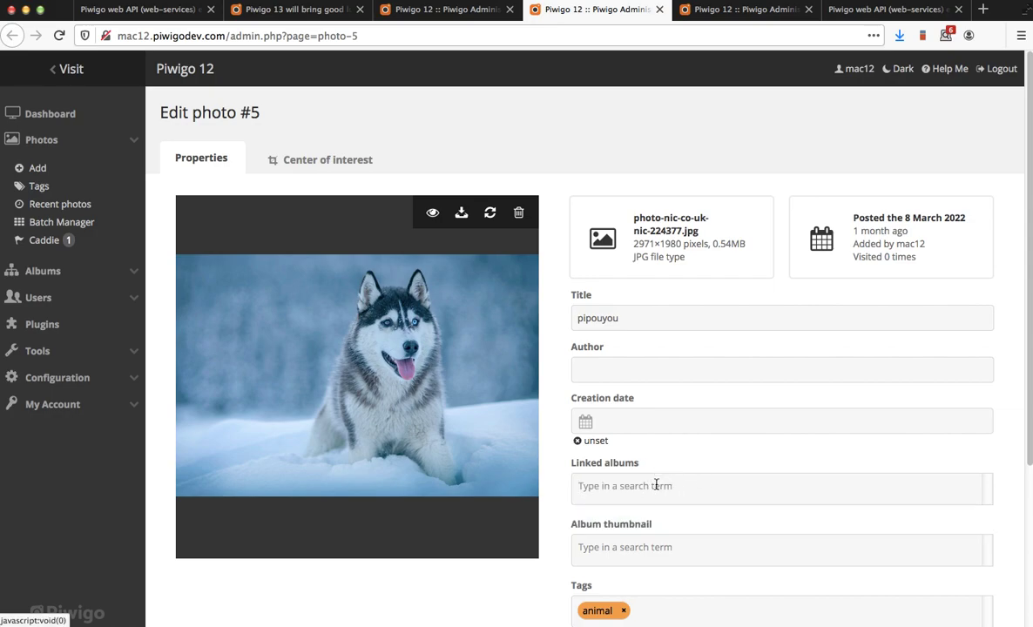
{"action": "left_click", "coordinate": [653, 484]}
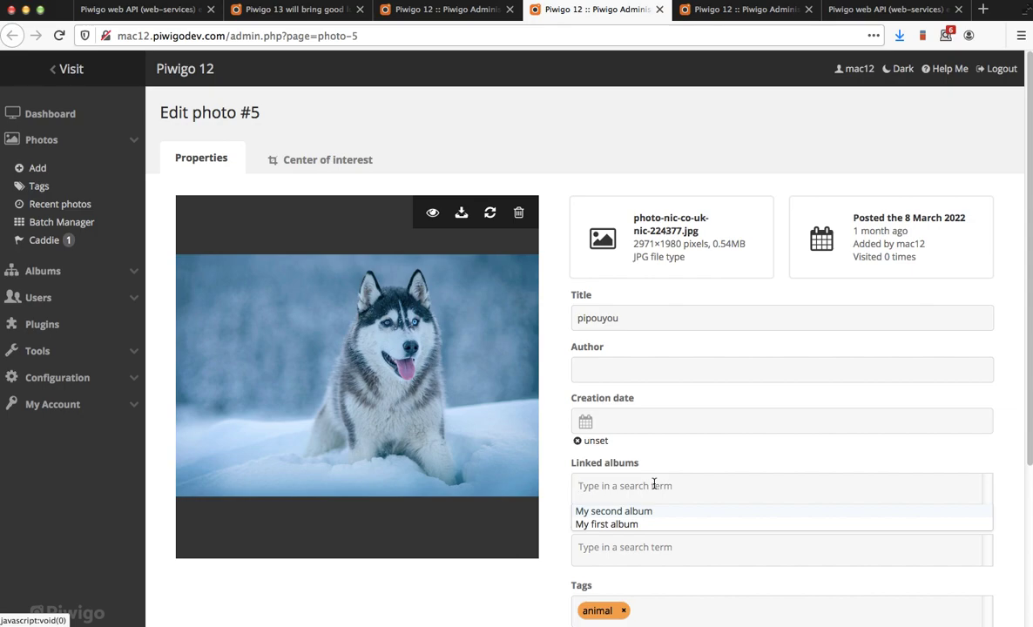
{"action": "type", "text": "second"}
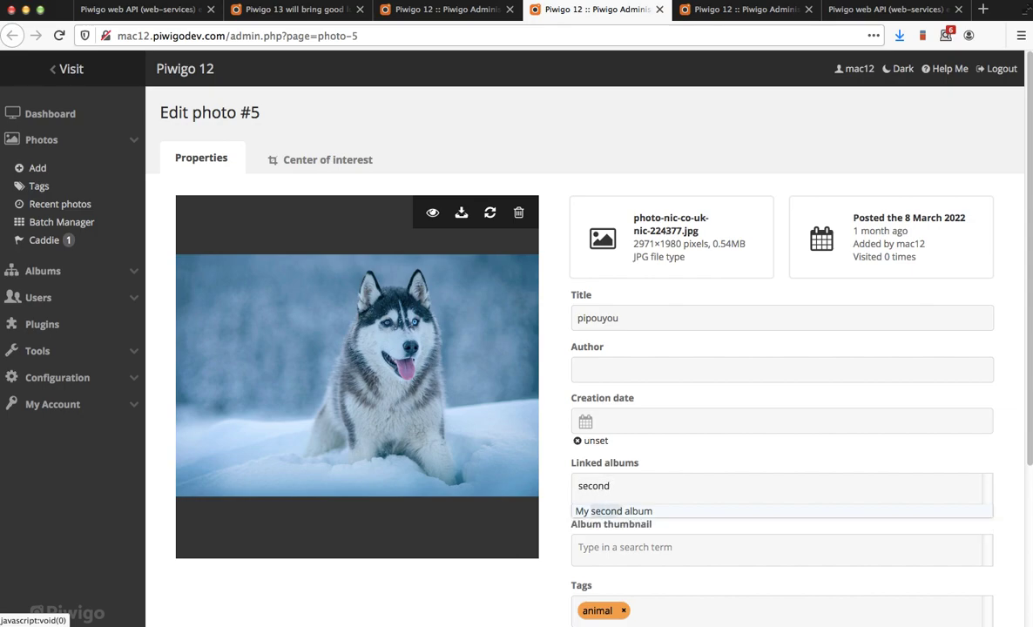
{"action": "left_click", "coordinate": [651, 511]}
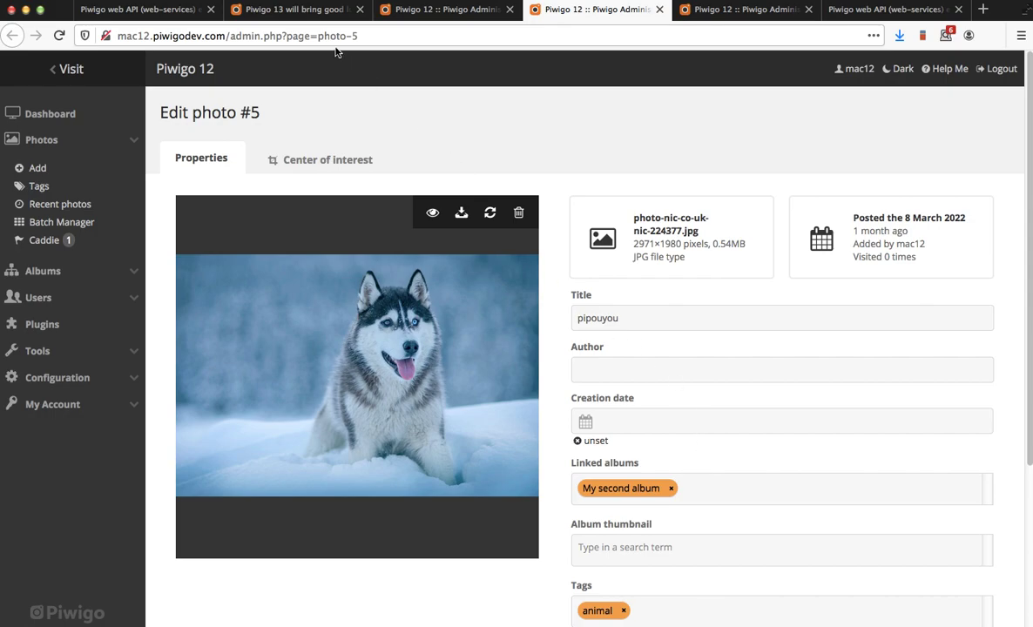
Switch to the Piwigo 13 gallery and open the first orphan photo for editing from the Batch Manager.
{"action": "left_click", "coordinate": [311, 10]}
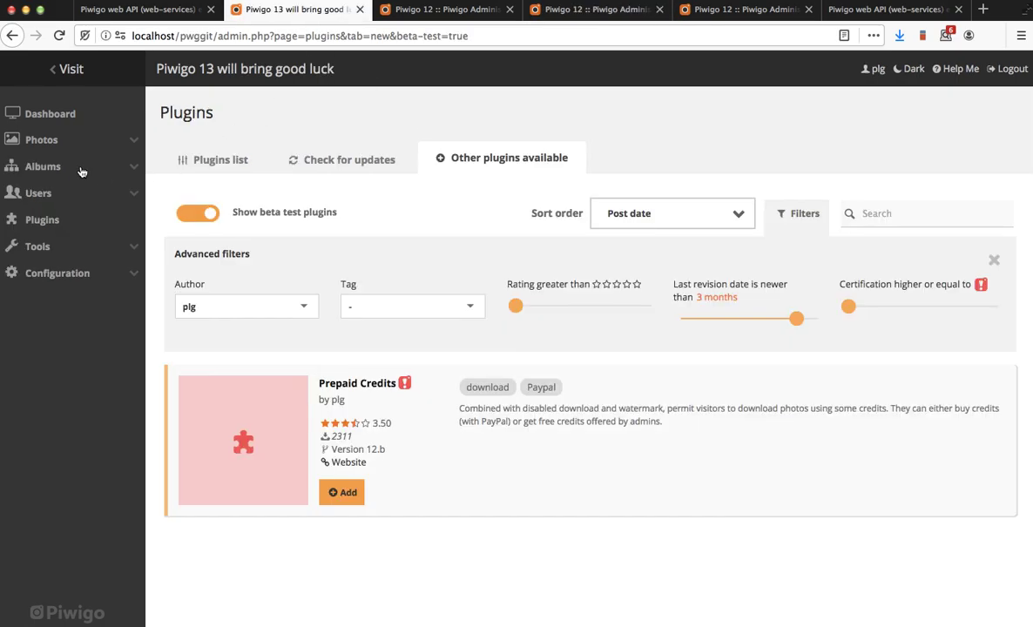
{"action": "left_click", "coordinate": [69, 140]}
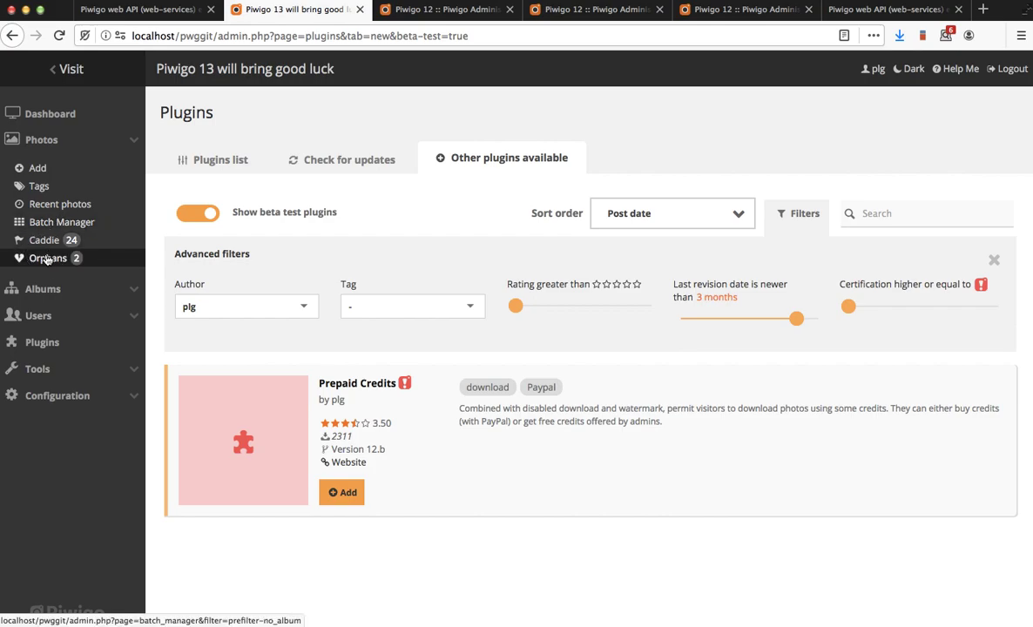
{"action": "left_click", "coordinate": [48, 258]}
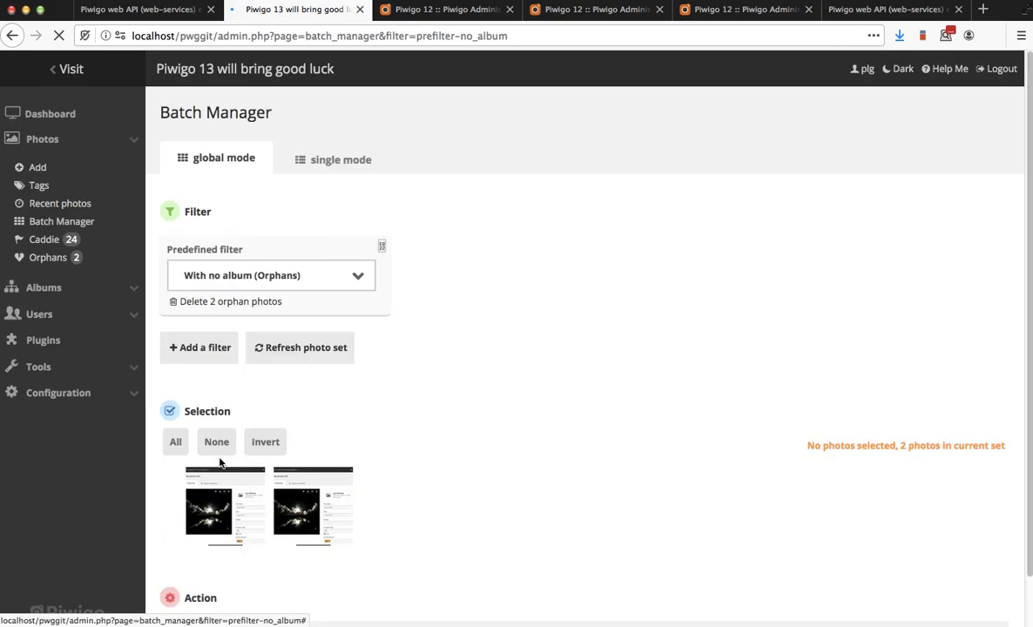
{"action": "left_click", "coordinate": [197, 480]}
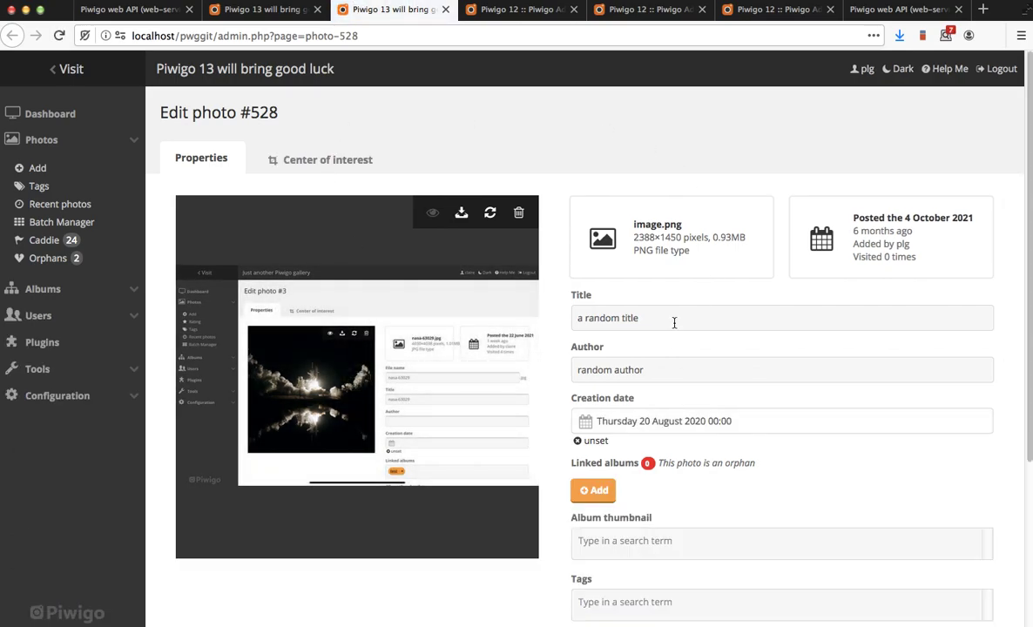
Associate the orphan photo with "album A / album B" as a linked album, finding it by the term "album".
{"action": "left_click_drag", "start_coordinate": [575, 462], "coordinate": [639, 462]}
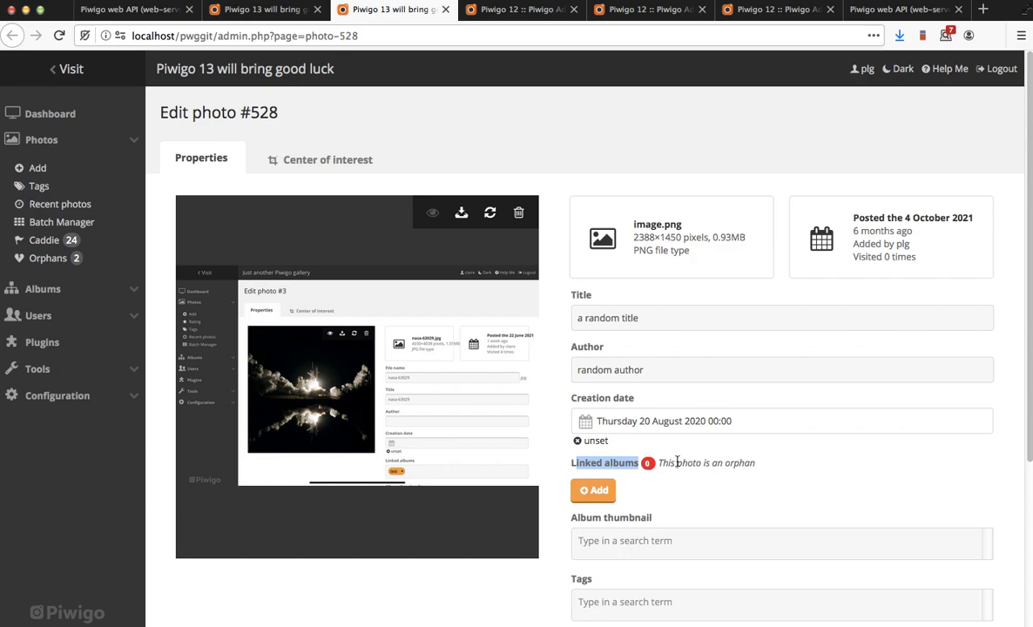
{"action": "left_click", "coordinate": [594, 492]}
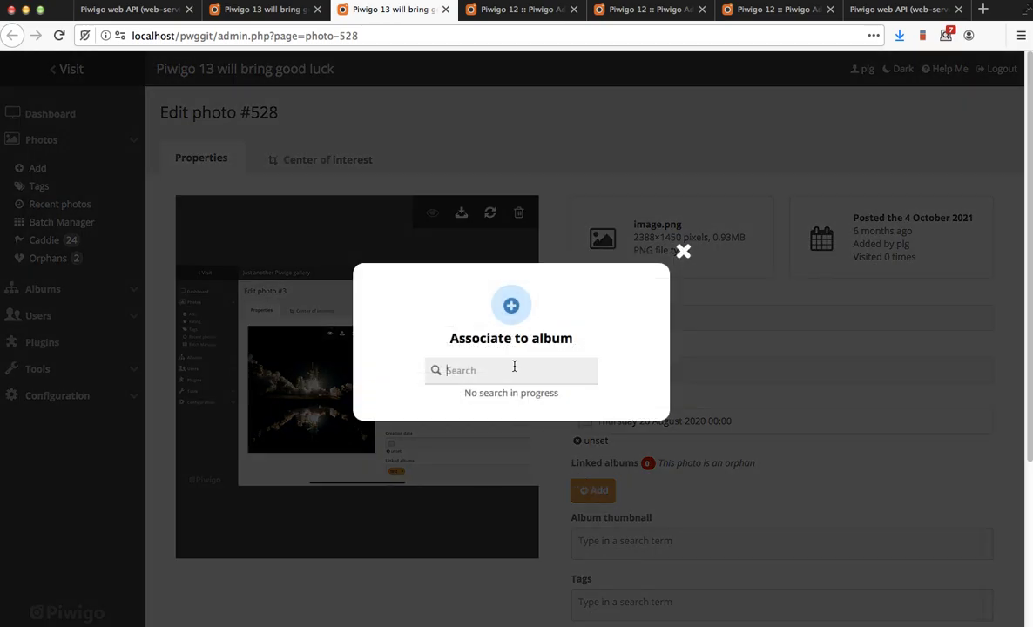
{"action": "left_click", "coordinate": [479, 372]}
{"action": "type", "text": "album"}
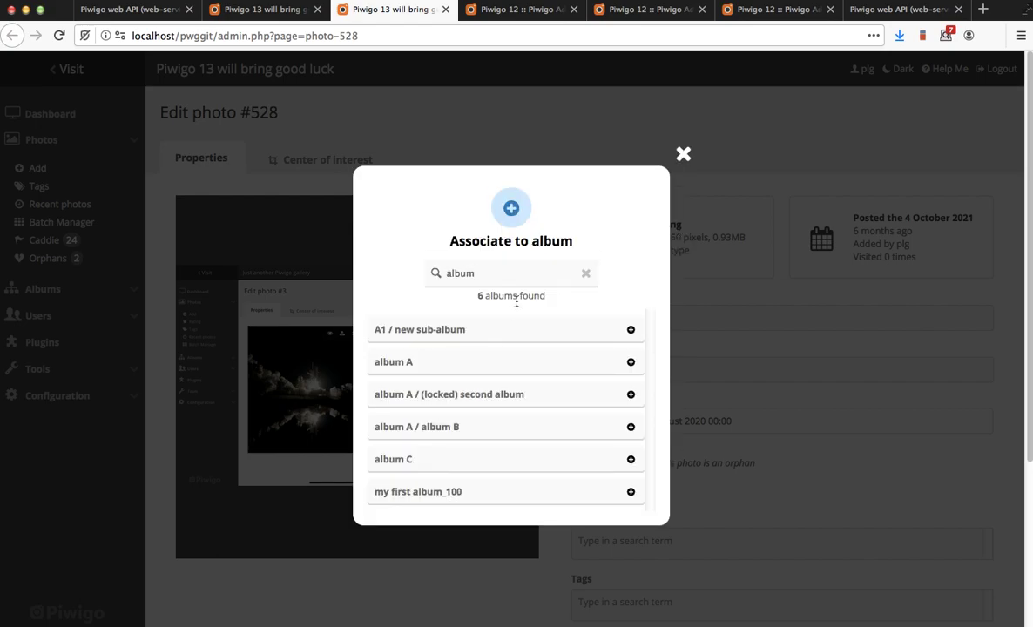
{"action": "left_click", "coordinate": [632, 427]}
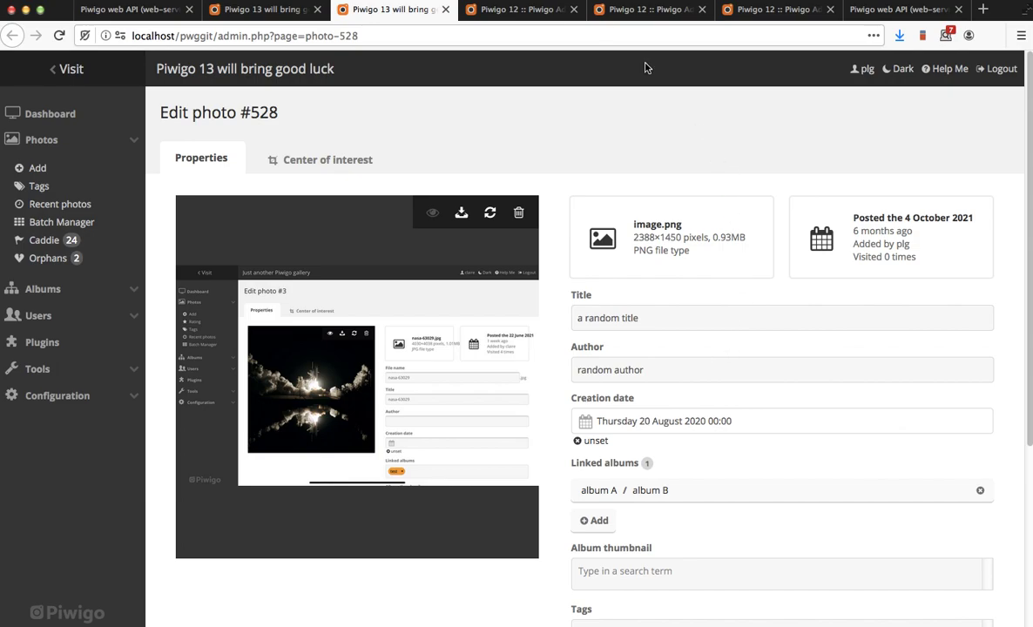
Close the Piwigo 12 photo editing page and open the "animal" tag's name for editing in the Piwigo 12 Tag Manager.
{"action": "left_click", "coordinate": [614, 10]}
{"action": "left_click", "coordinate": [701, 10]}
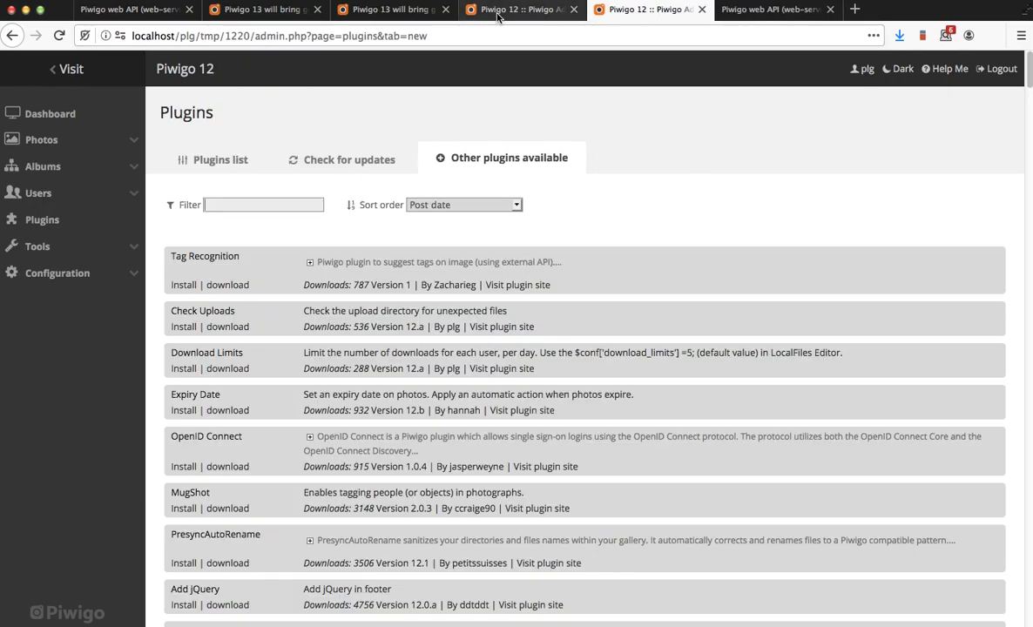
{"action": "left_click", "coordinate": [518, 10]}
{"action": "left_click", "coordinate": [69, 186]}
{"action": "left_click", "coordinate": [215, 257]}
{"action": "left_click", "coordinate": [182, 347]}
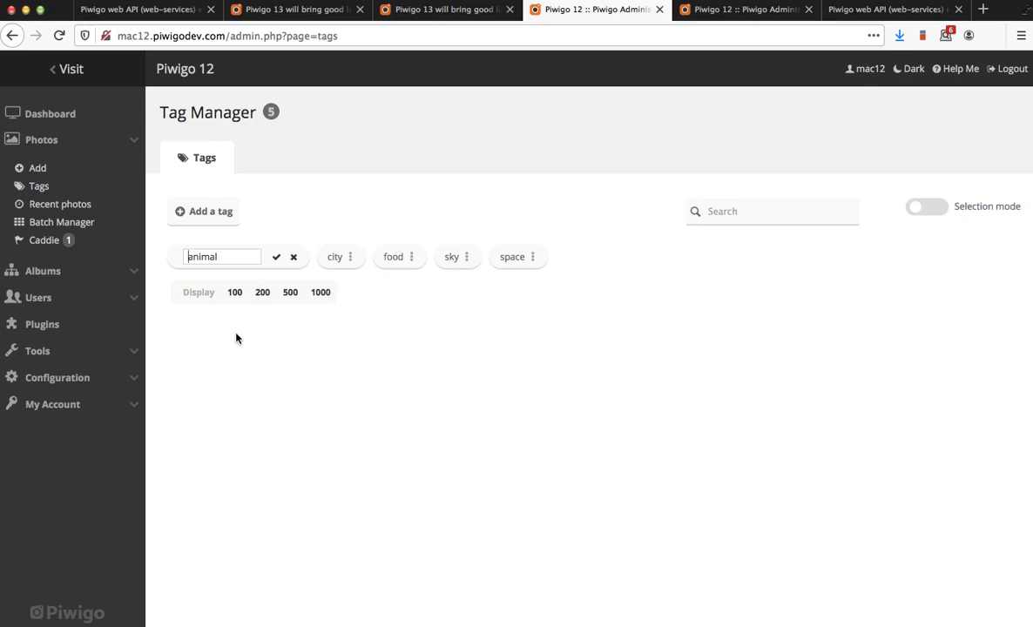
View the rename dialog of the "color:greenish" tag on the Piwigo 13 Tags page and close it without renaming.
{"action": "left_click", "coordinate": [291, 9]}
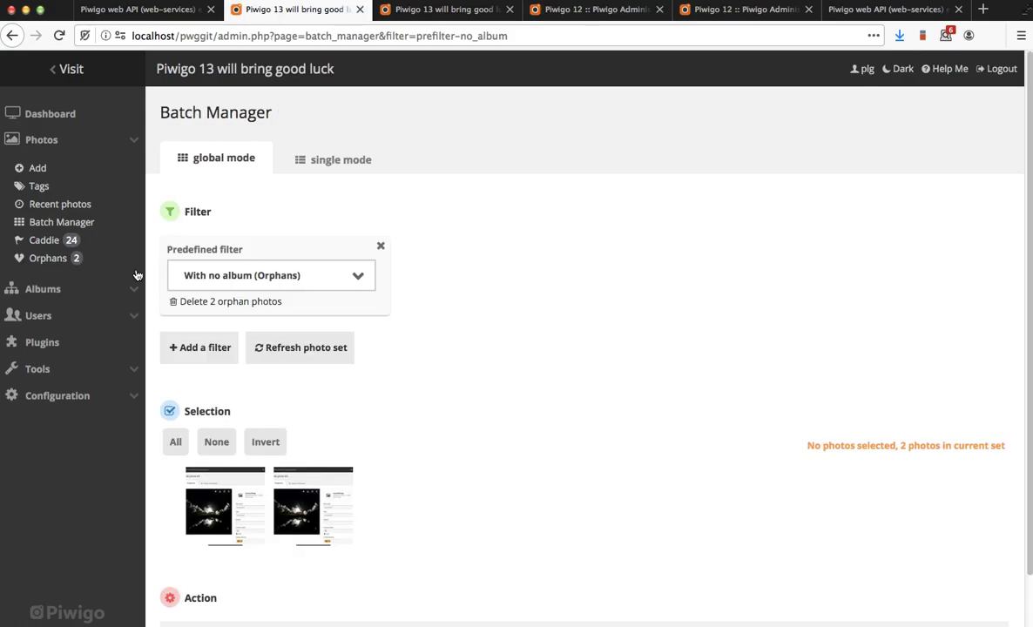
{"action": "left_click", "coordinate": [48, 185]}
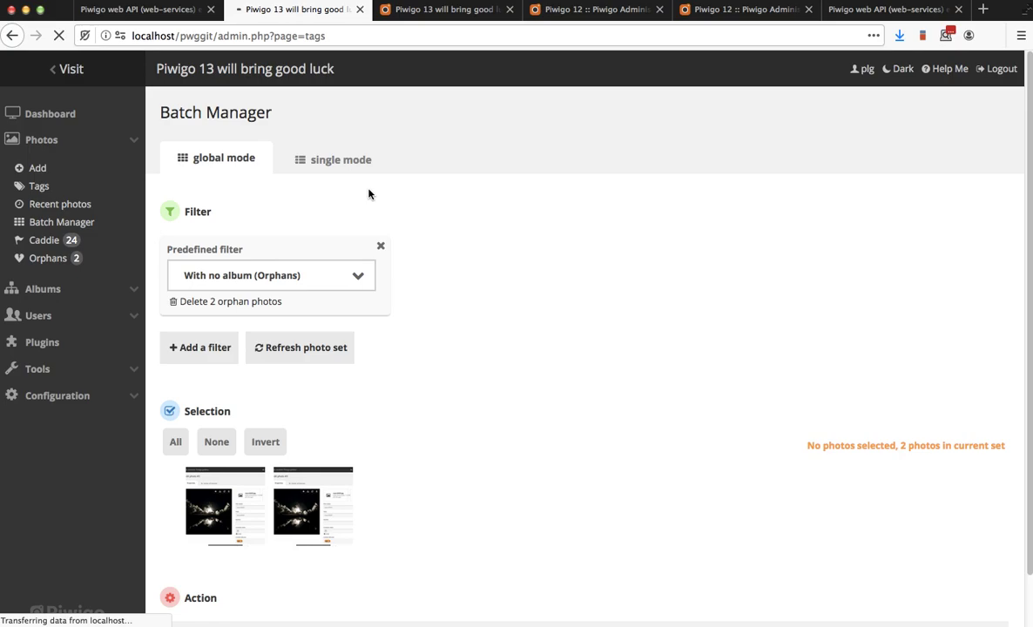
{"action": "left_click", "coordinate": [248, 260]}
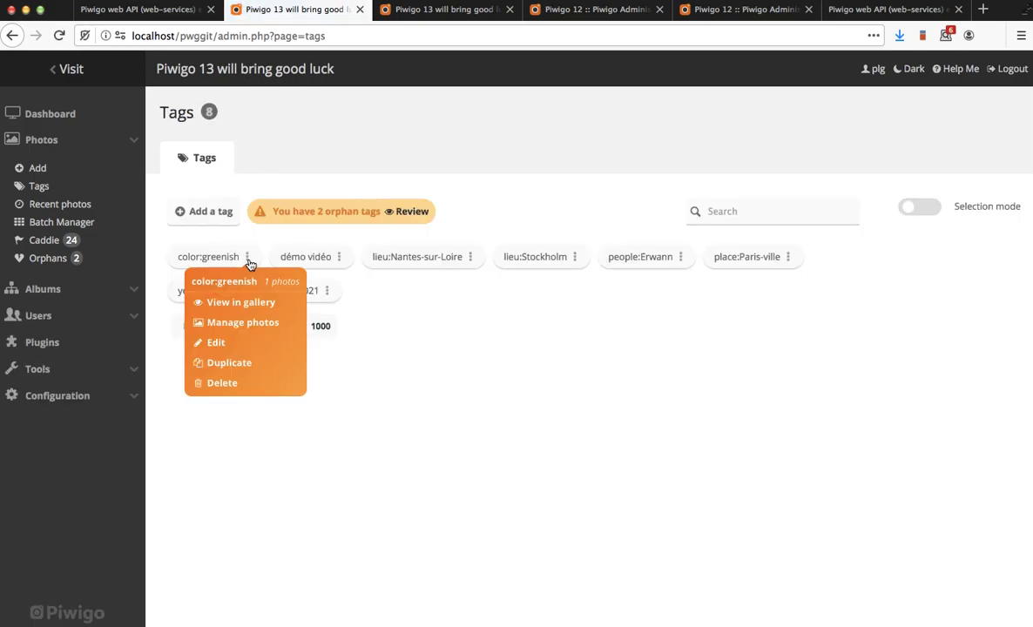
{"action": "left_click", "coordinate": [215, 343]}
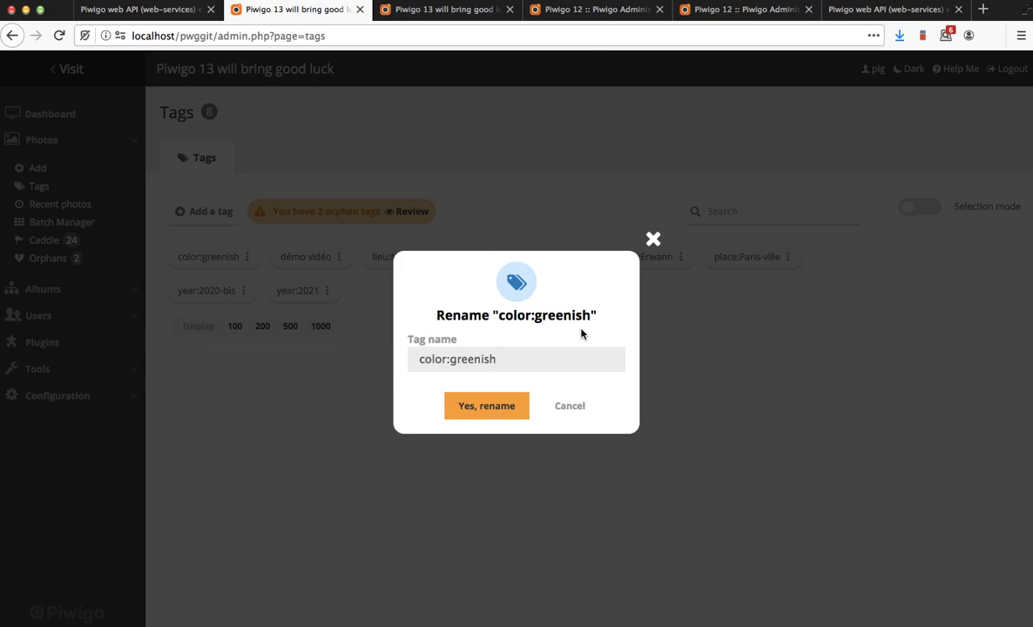
{"action": "left_click", "coordinate": [653, 241]}
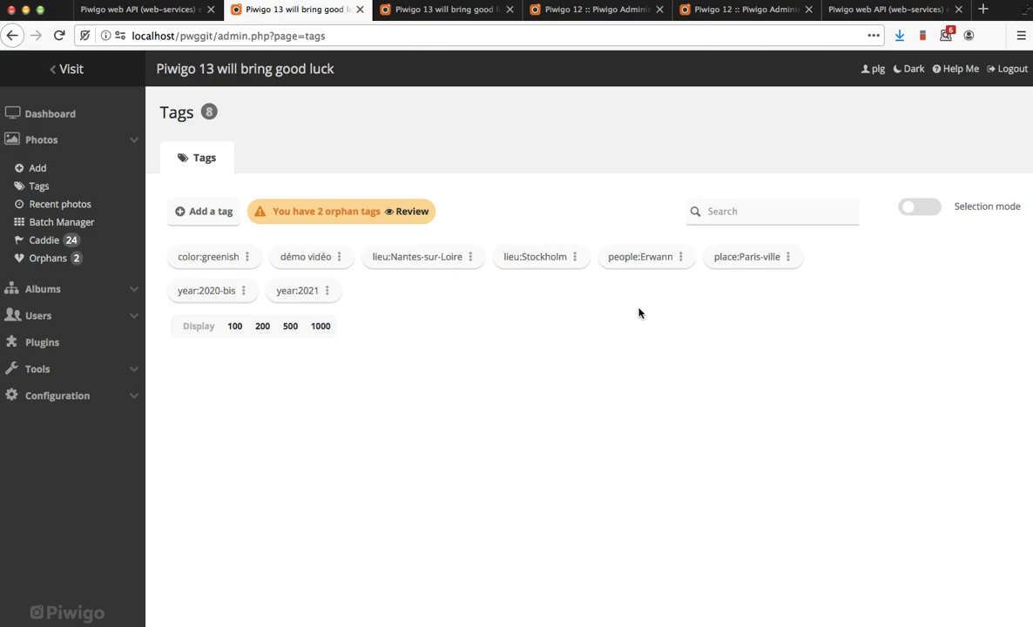
Open pwg.activity.getList in the Piwigo 12 web API explorer and look through the list of available methods.
{"action": "left_click", "coordinate": [888, 10]}
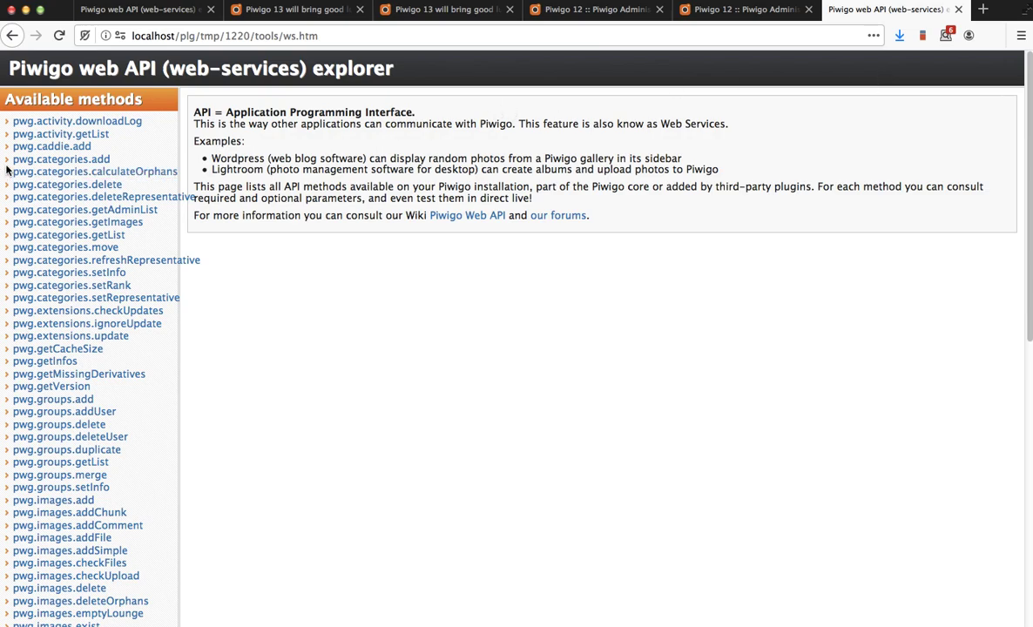
{"action": "left_click", "coordinate": [28, 137]}
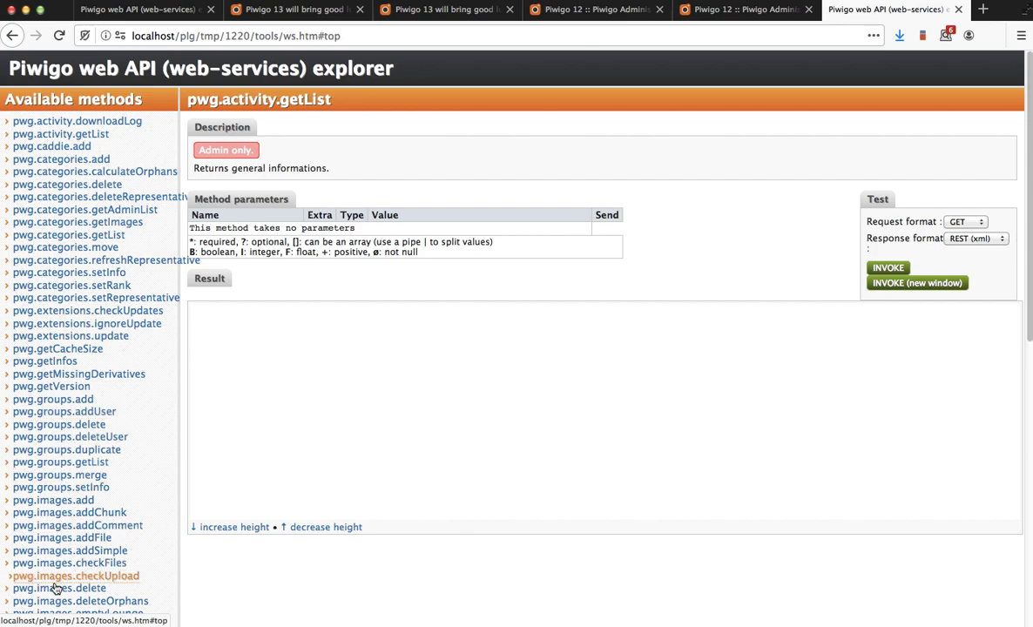
{"action": "scroll", "coordinate": [99, 289], "scroll_direction": "down", "scroll_amount": 3}
{"action": "scroll", "coordinate": [99, 289], "scroll_direction": "down", "scroll_amount": 5}
{"action": "scroll", "coordinate": [76, 286], "scroll_direction": "up", "scroll_amount": 10}
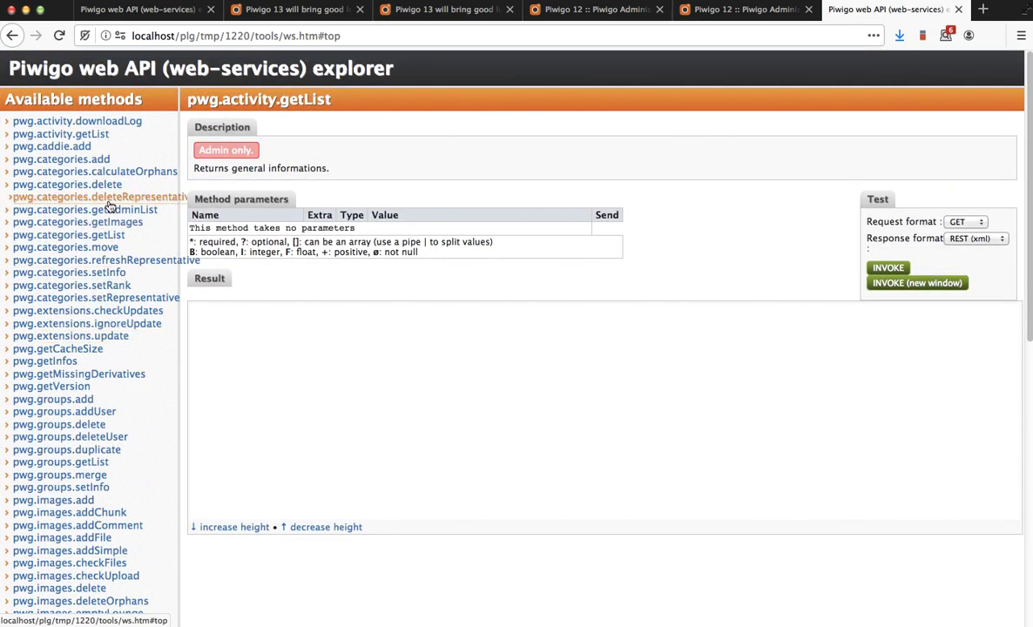
Switch to the Piwigo 13 web API explorer and compare its dark and light display modes, ending in light mode.
{"action": "left_click", "coordinate": [271, 10]}
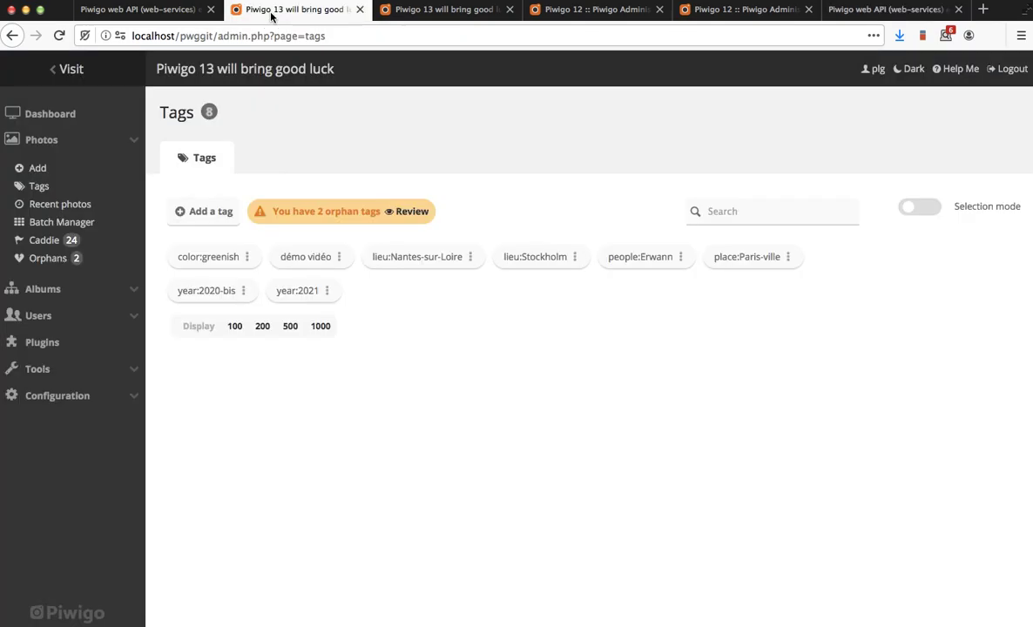
{"action": "left_click", "coordinate": [168, 12]}
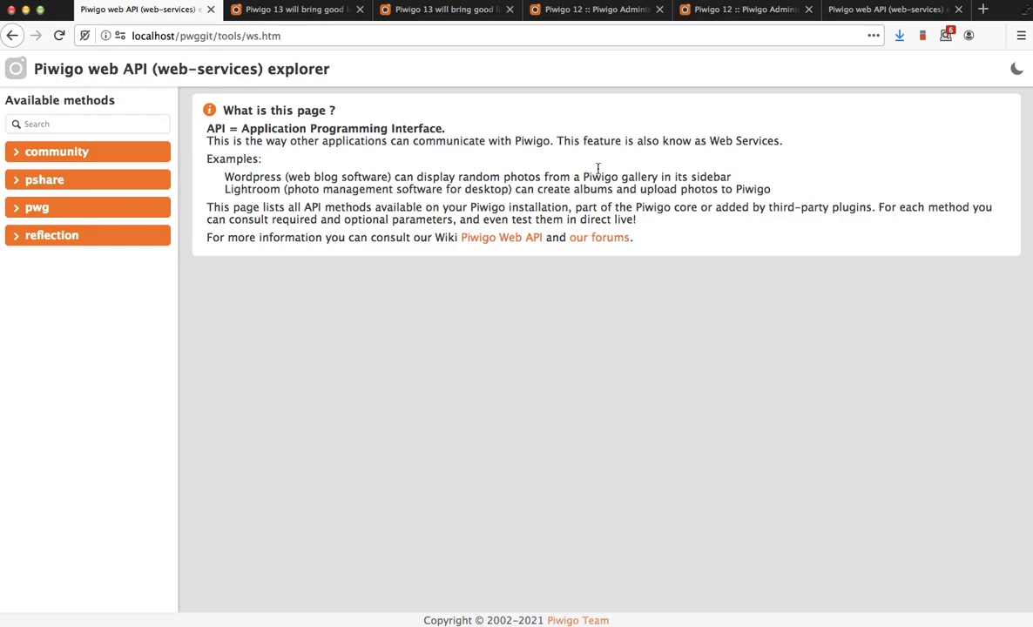
{"action": "left_click", "coordinate": [1016, 70]}
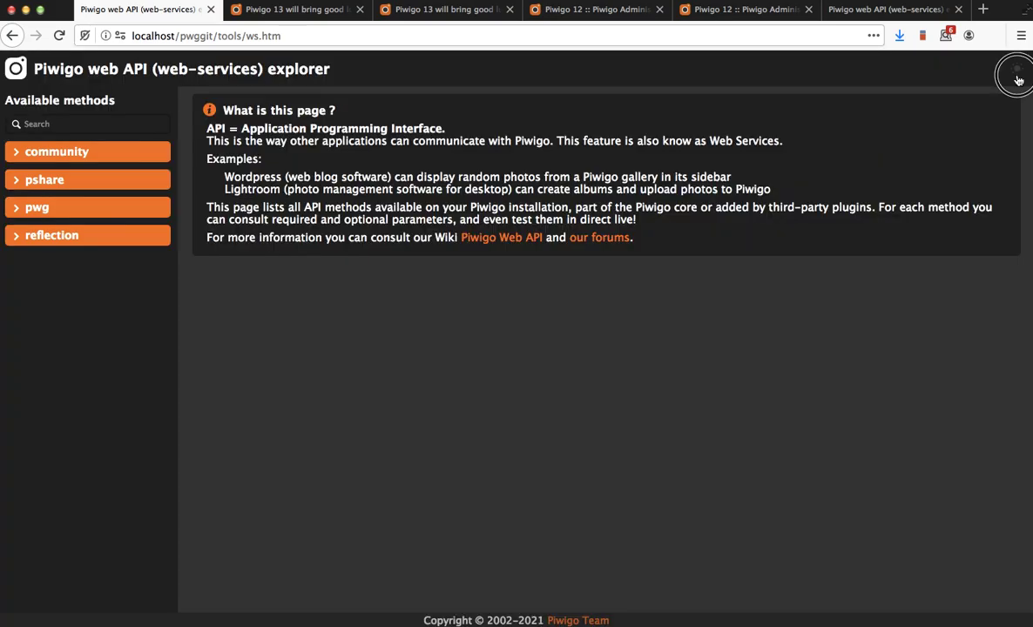
{"action": "left_click", "coordinate": [1017, 77]}
{"action": "left_click", "coordinate": [1017, 76]}
{"action": "left_click", "coordinate": [1017, 77]}
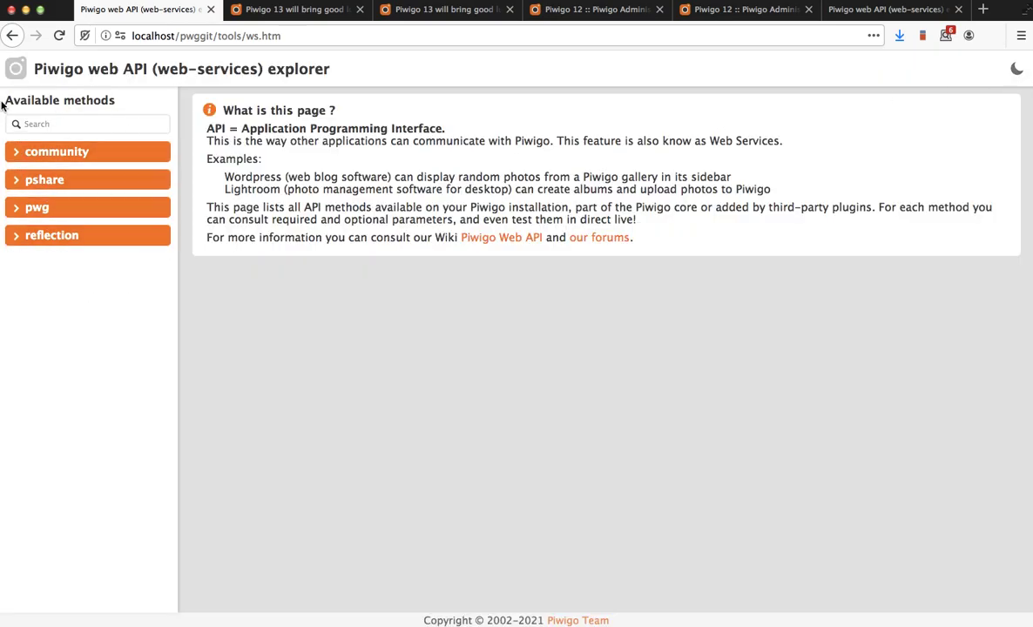
Expand the pshare method group to view its share methods and collapse it again.
{"action": "left_click", "coordinate": [32, 180]}
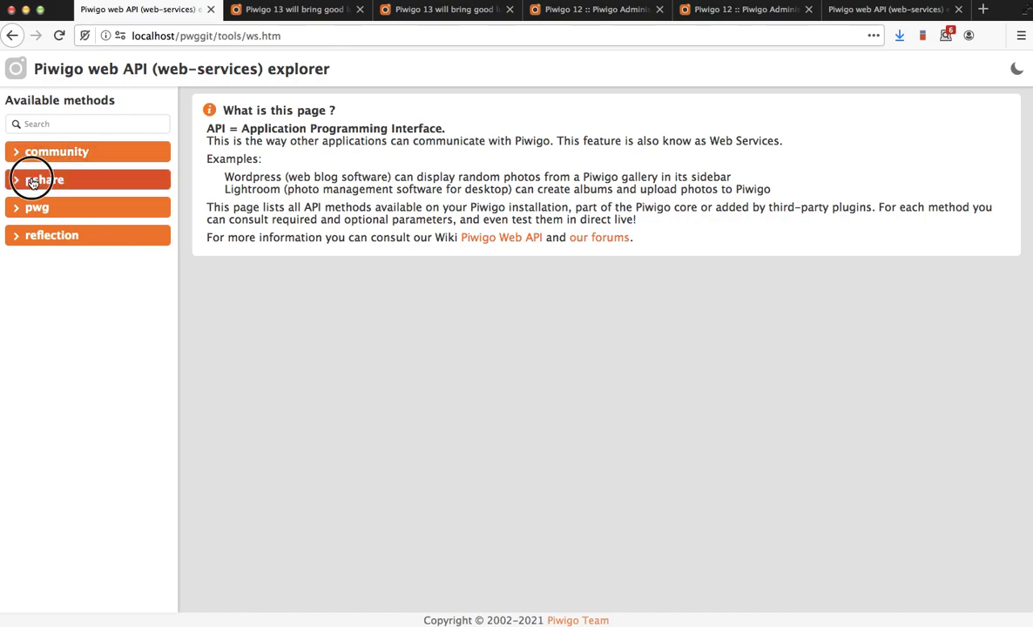
{"action": "left_click", "coordinate": [39, 206]}
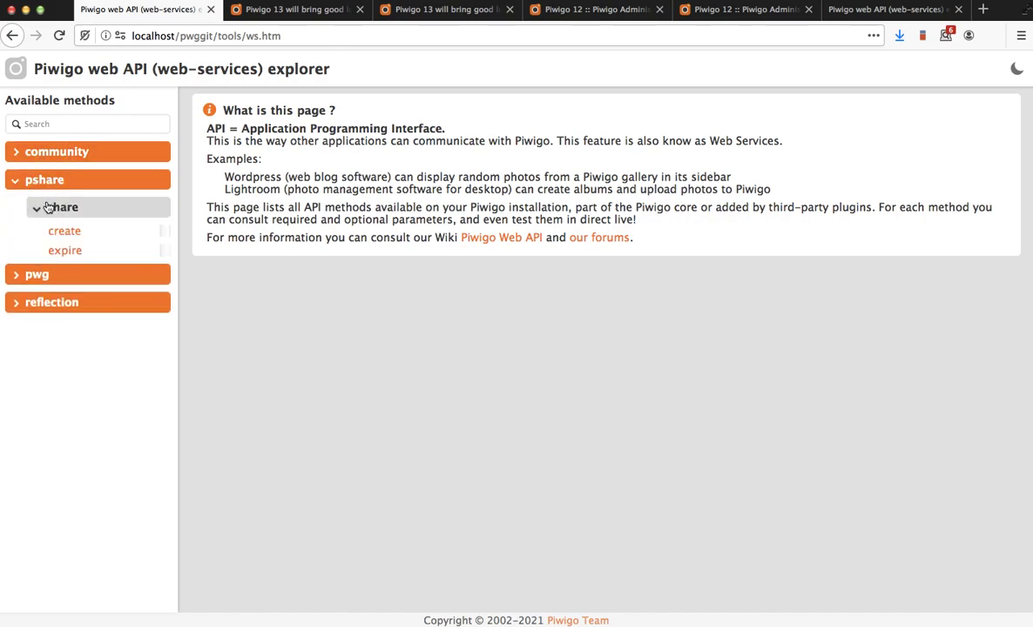
{"action": "left_click", "coordinate": [48, 208]}
{"action": "left_click", "coordinate": [39, 180]}
Search the available API methods for "getList" and open pwg.categories.getList.
{"action": "left_click", "coordinate": [42, 125]}
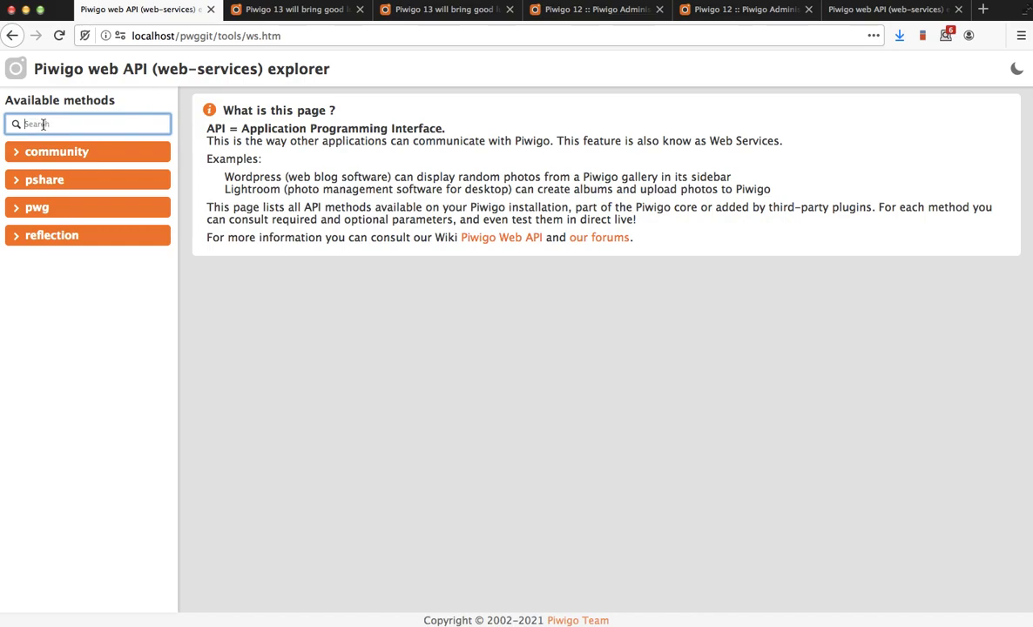
{"action": "type", "text": "getList"}
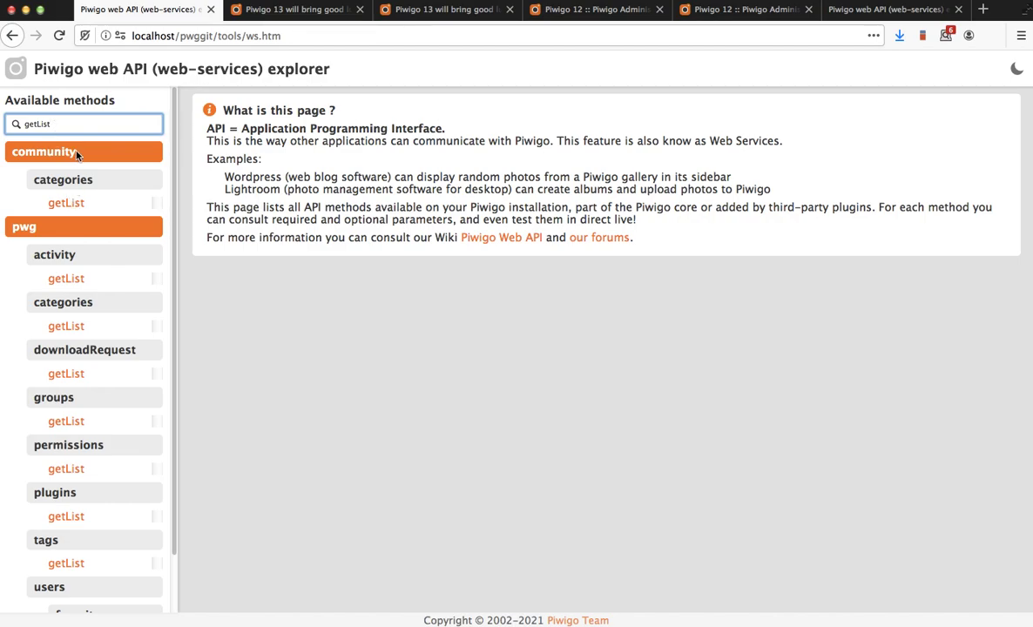
{"action": "scroll", "coordinate": [75, 175], "scroll_direction": "down", "scroll_amount": 3}
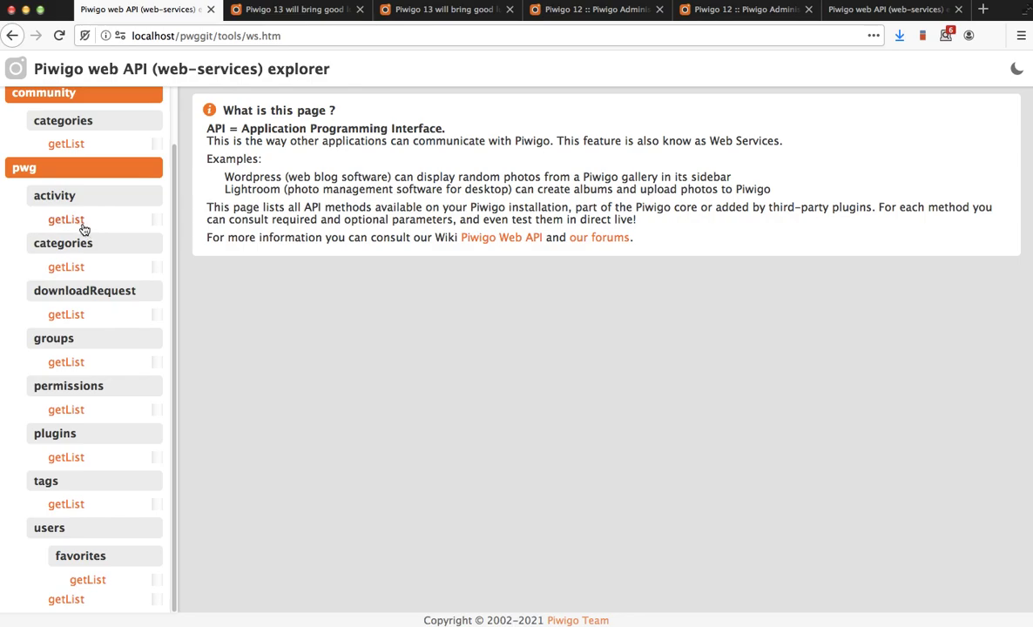
{"action": "left_click", "coordinate": [64, 268]}
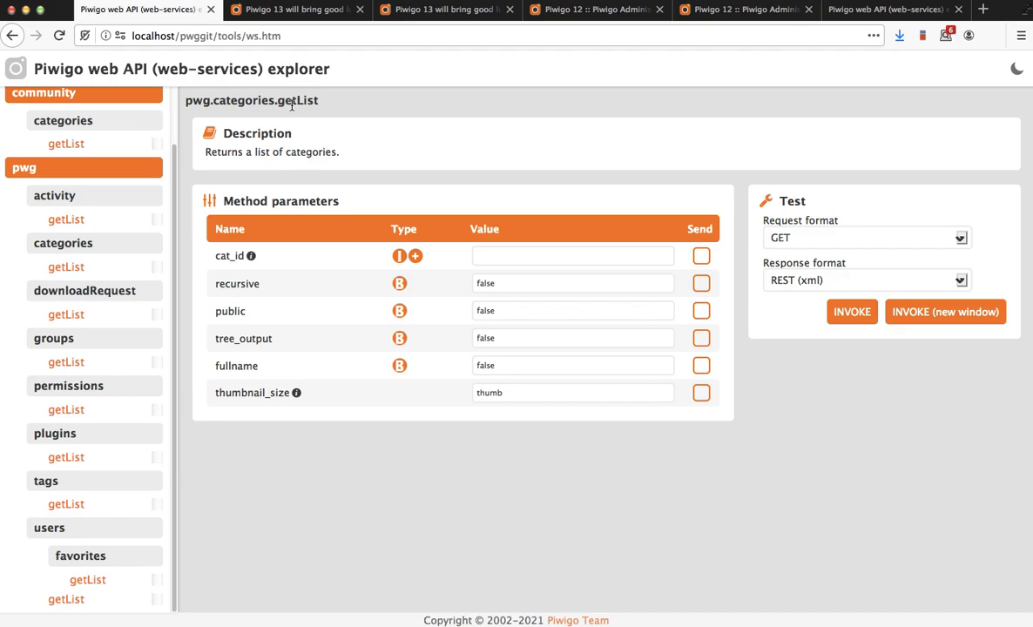
Switch to the terminal, check out the git branch issue-1609-newAlbumManager in the Piwigo repository, and return to Firefox.
{"action": "key", "text": "super+Tab"}
{"action": "key", "text": "super+Tab"}
{"action": "key", "text": "super+Tab"}
{"action": "key", "text": "super+Tab"}
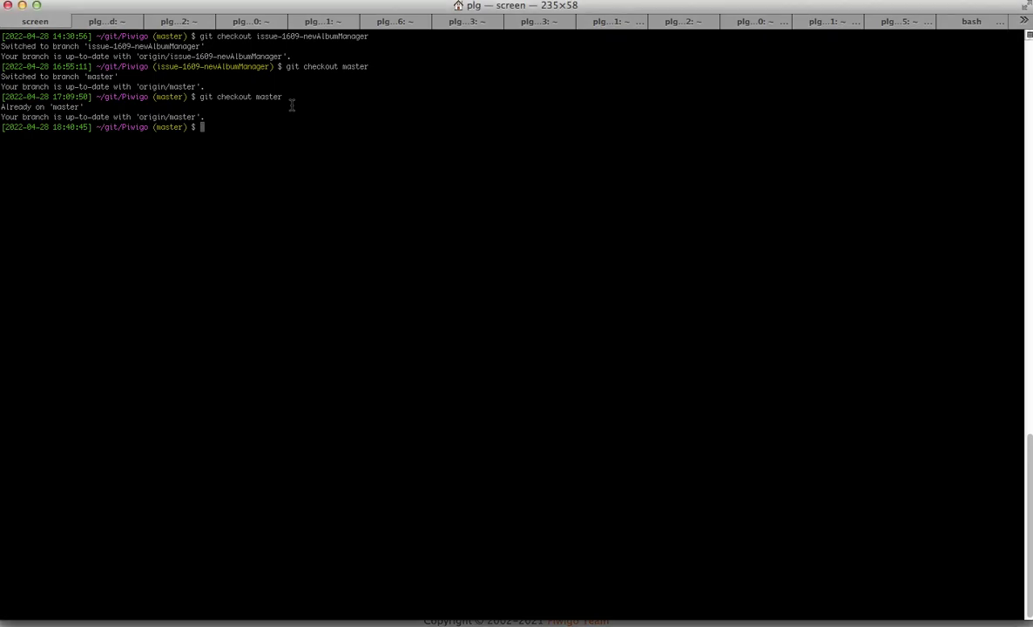
{"action": "key", "text": "Up"}
{"action": "key", "text": "Up"}
{"action": "key", "text": "Return"}
{"action": "key", "text": "super+Tab"}
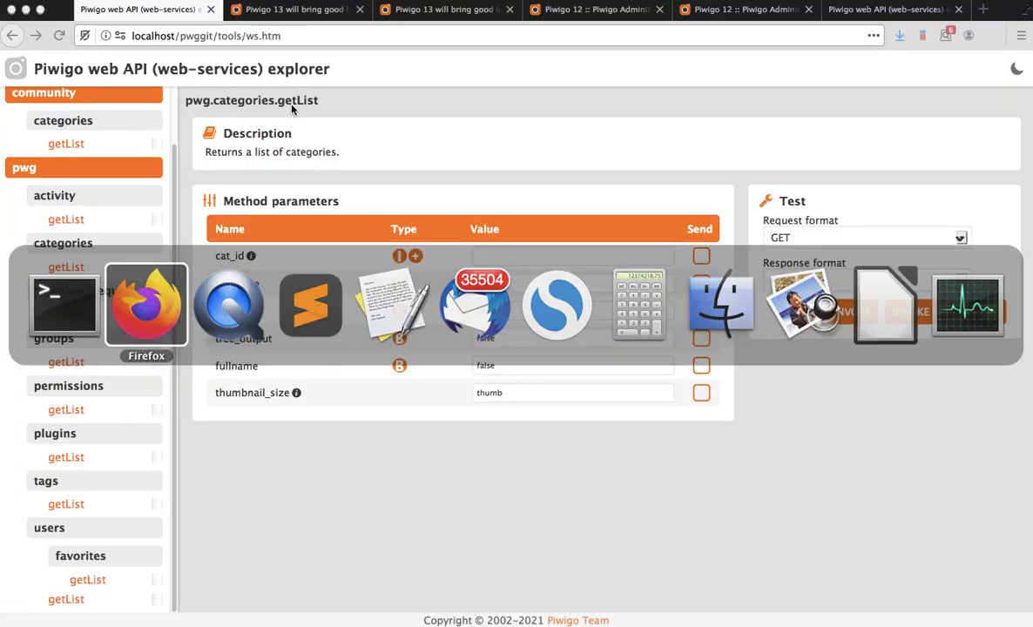
Open the new Albums list in the Piwigo 13 gallery by changing the admin address to page=albums.
{"action": "left_click", "coordinate": [287, 9]}
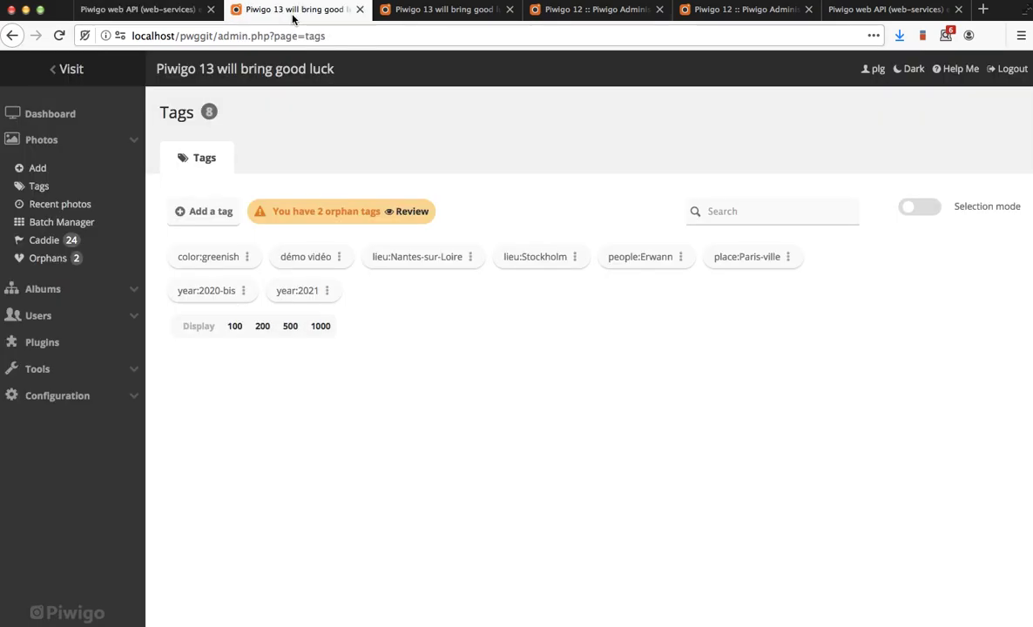
{"action": "left_click", "coordinate": [56, 290]}
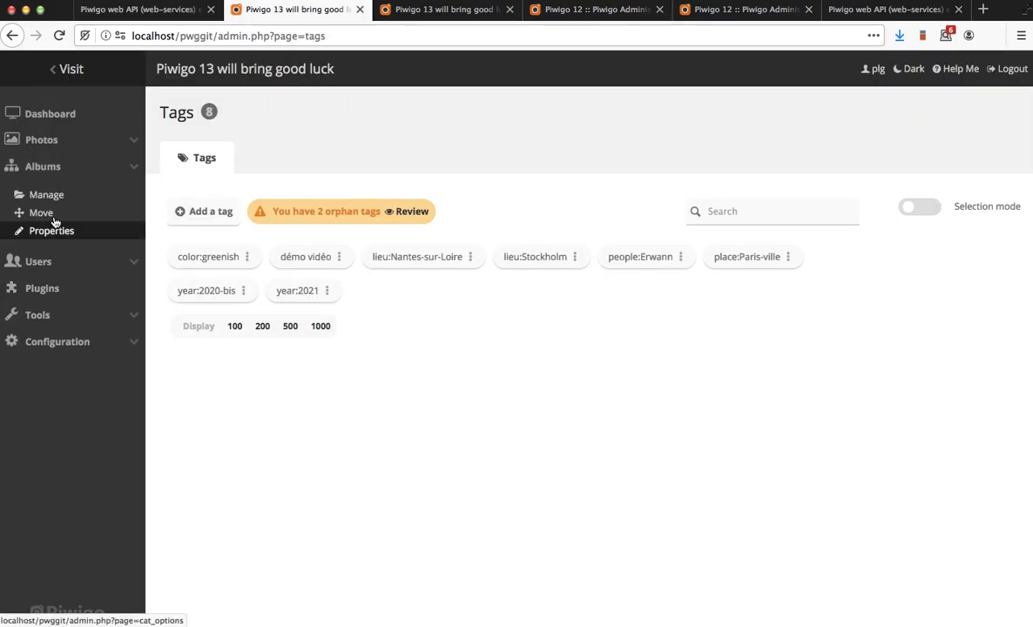
{"action": "left_click", "coordinate": [327, 42]}
{"action": "double_click", "coordinate": [324, 37]}
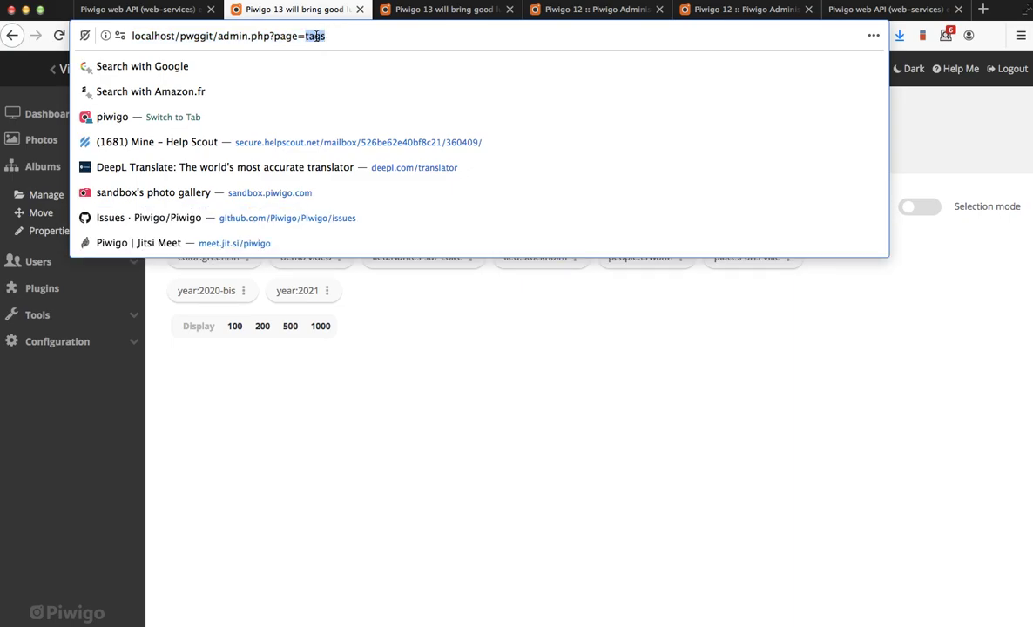
{"action": "type", "text": "album"}
{"action": "key", "text": "Return"}
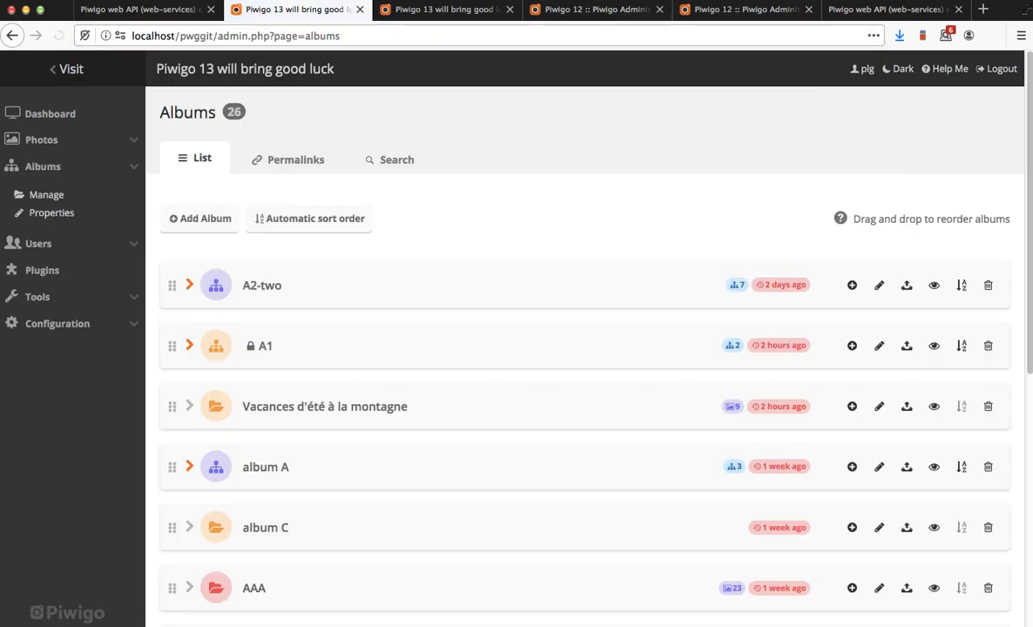
Switch to the Piwigo 12 gallery at mac12.piwigodev.com and open its album list management page.
{"action": "left_click", "coordinate": [719, 12]}
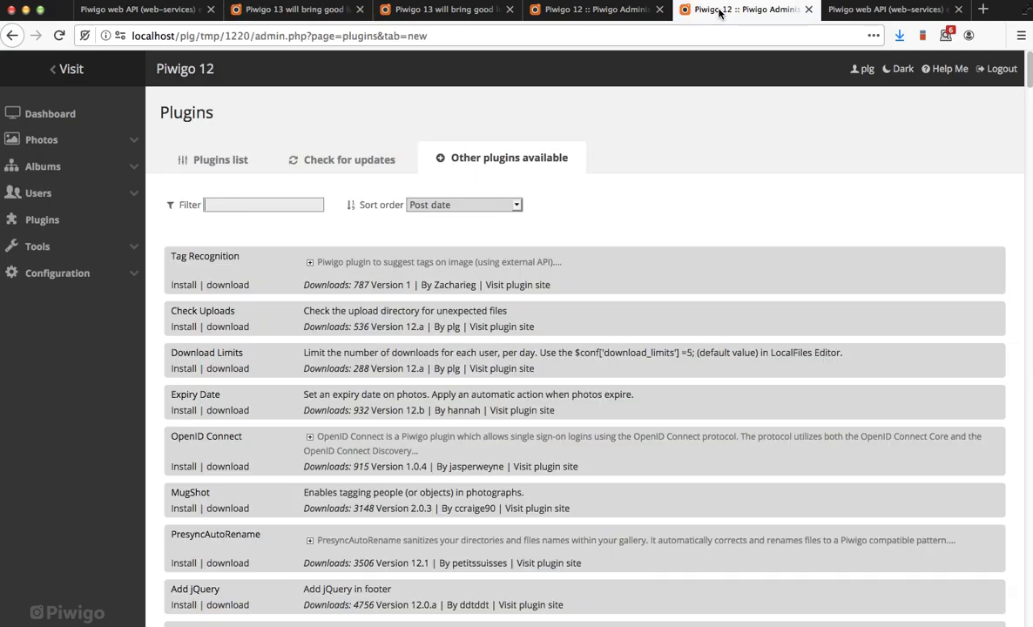
{"action": "left_click", "coordinate": [625, 12]}
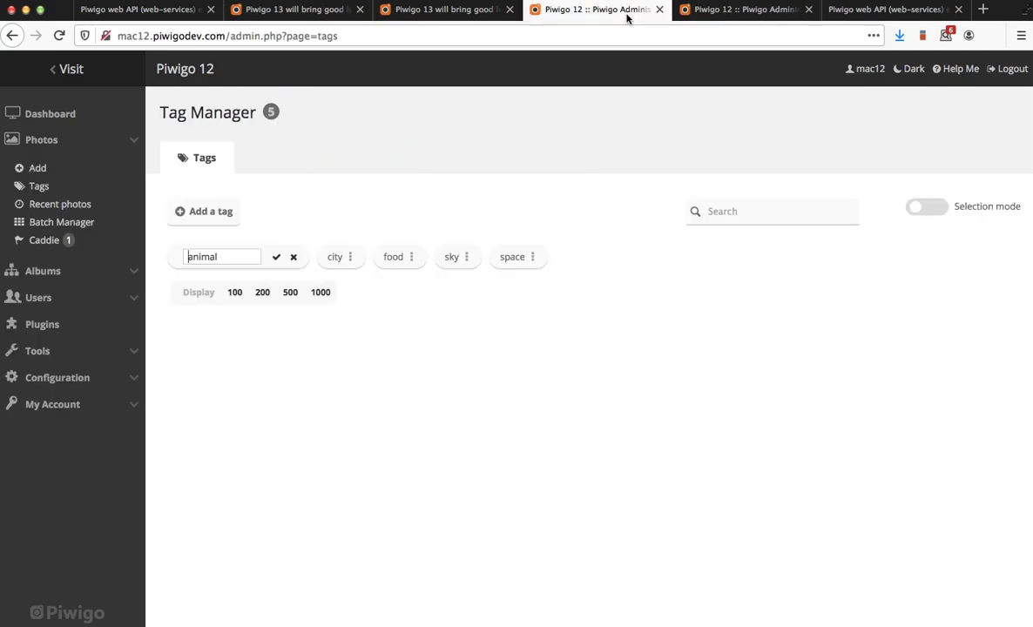
{"action": "left_click", "coordinate": [46, 268]}
{"action": "left_click", "coordinate": [49, 196]}
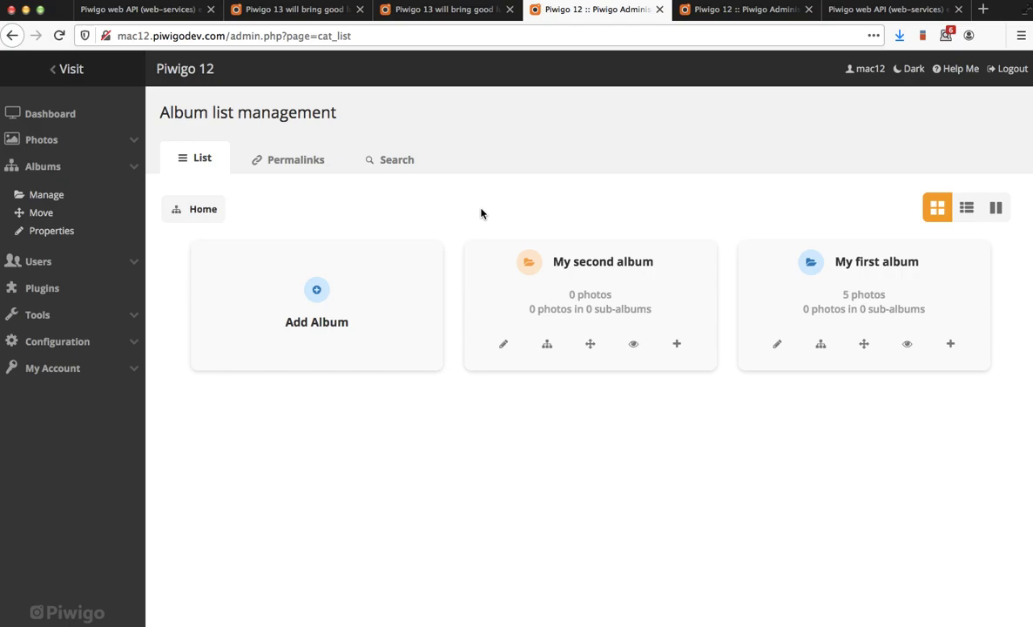
View the sub-albums of "My second album", opening its new-album form and cancelling it.
{"action": "left_click", "coordinate": [547, 346]}
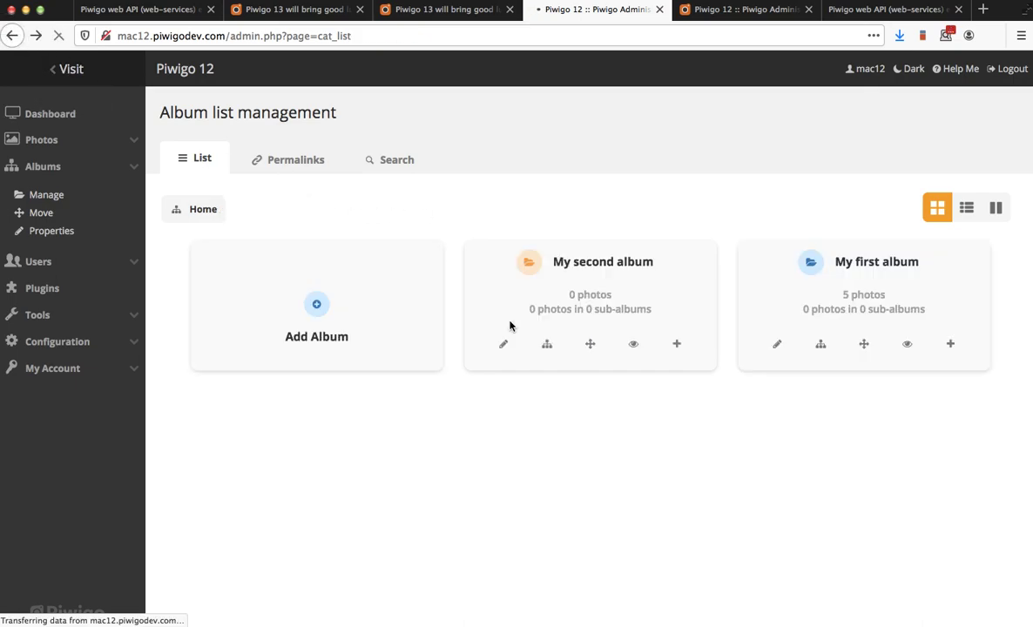
{"action": "left_click", "coordinate": [12, 36]}
{"action": "left_click", "coordinate": [548, 346]}
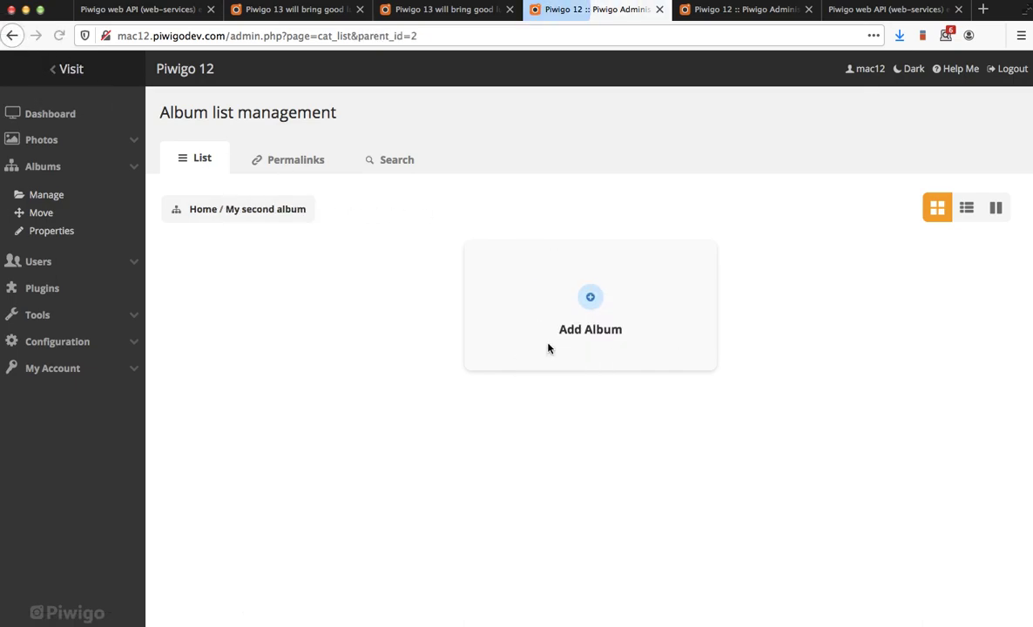
{"action": "left_click", "coordinate": [593, 296]}
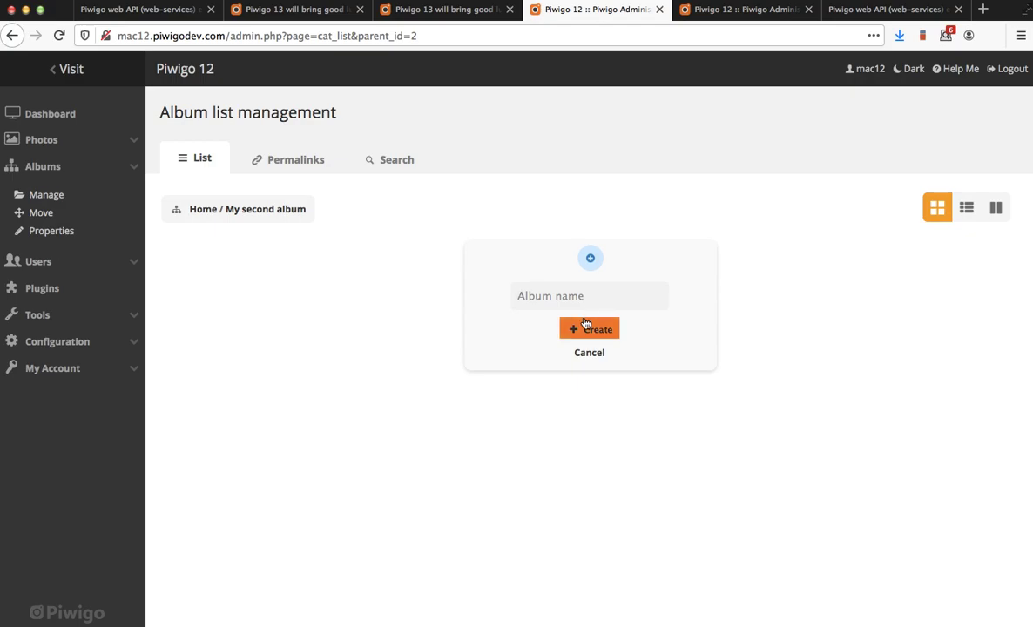
{"action": "left_click", "coordinate": [591, 351]}
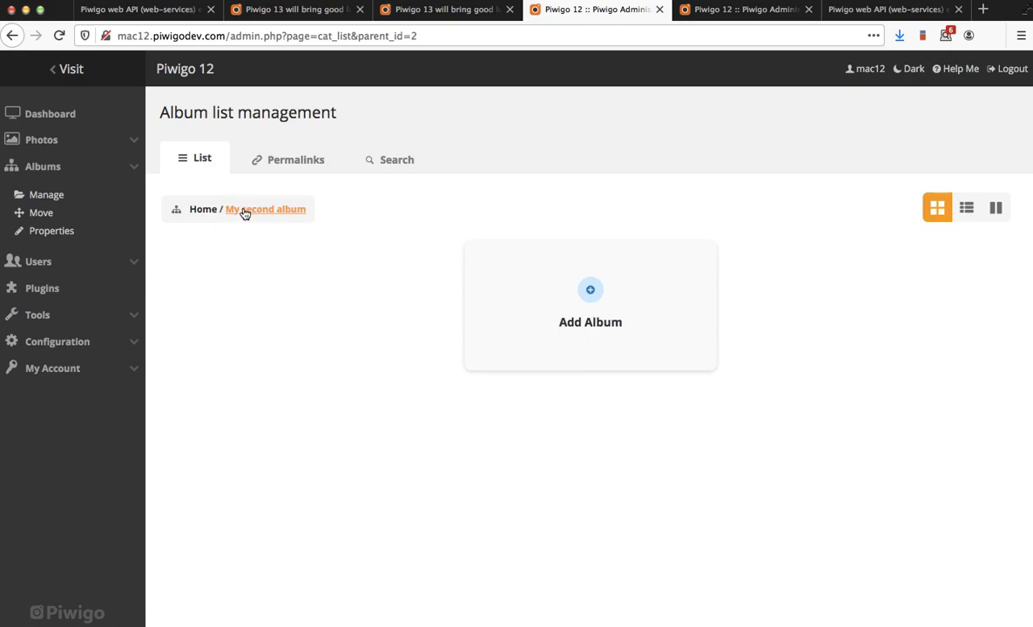
Return to the Home level of the album list and open the Move albums page.
{"action": "left_click", "coordinate": [201, 211]}
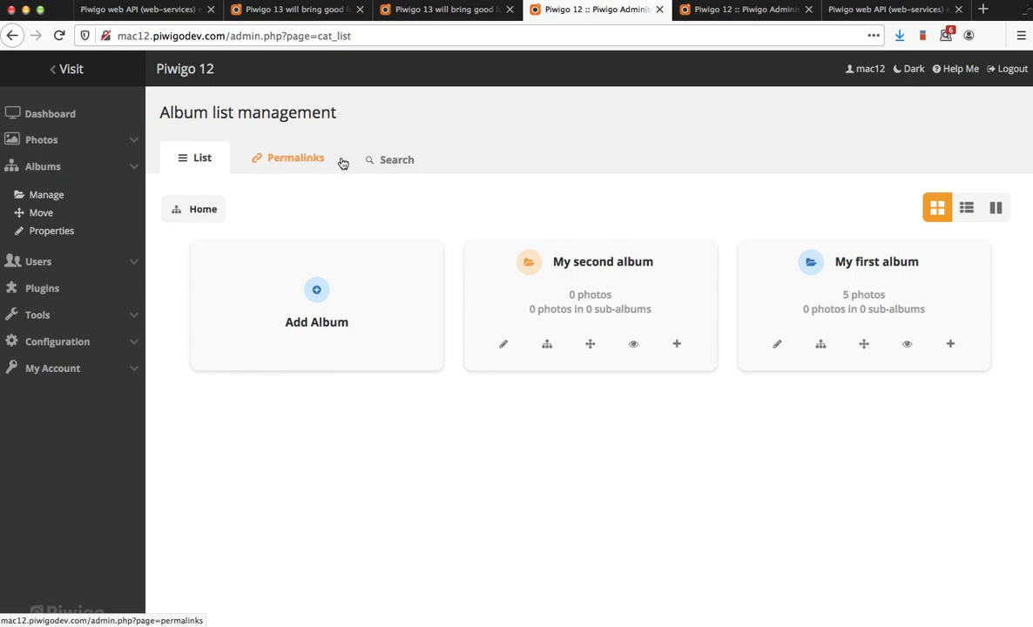
{"action": "left_click", "coordinate": [39, 221]}
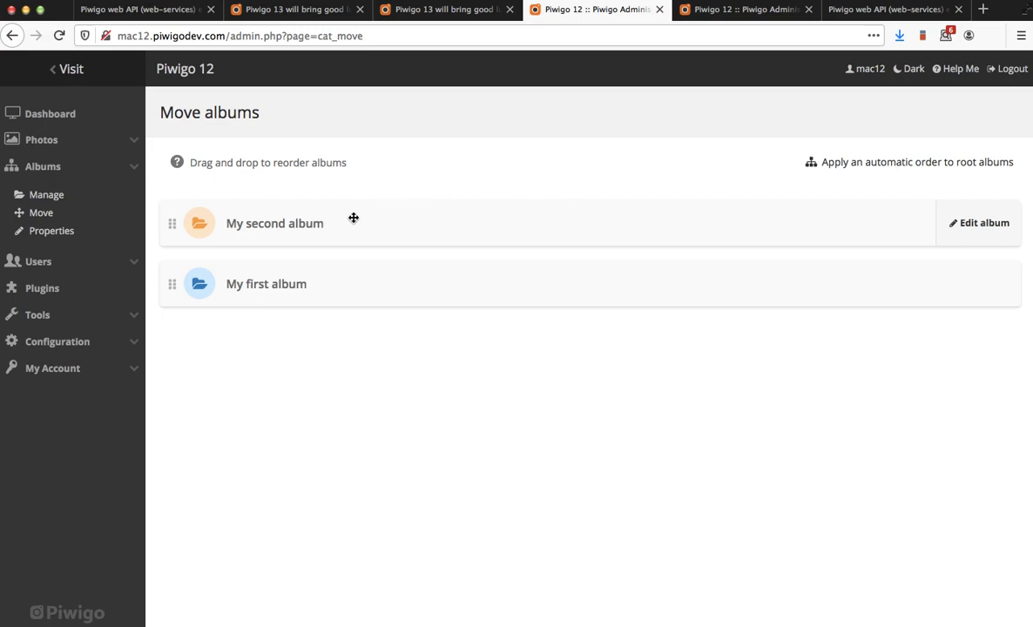
In the Piwigo 13 Albums list, expand A2-two and create a sub-album named "new album" placed at the beginning.
{"action": "left_click", "coordinate": [309, 9]}
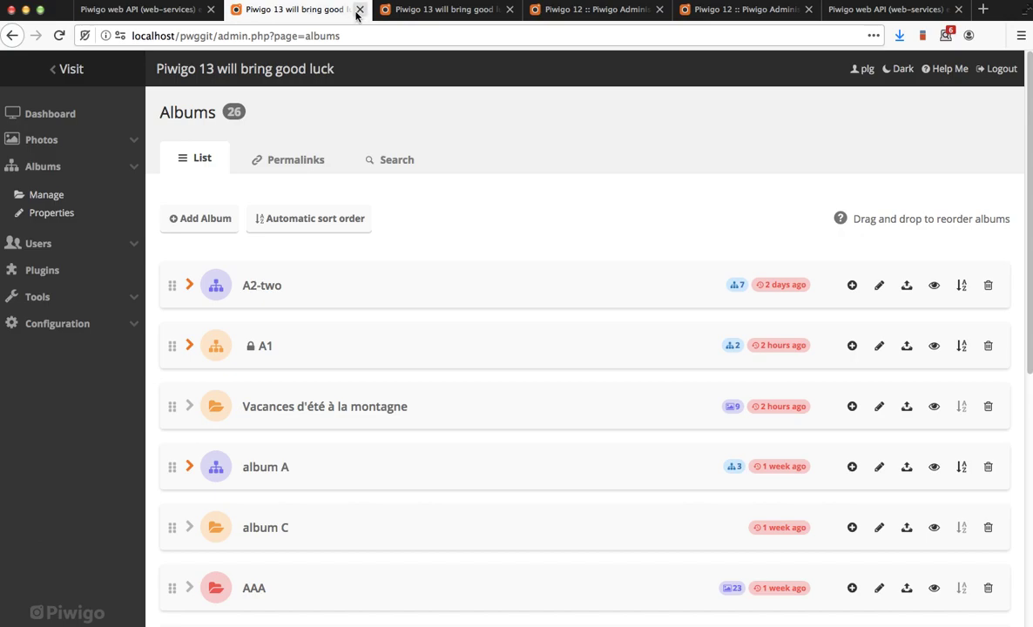
{"action": "left_click", "coordinate": [191, 286]}
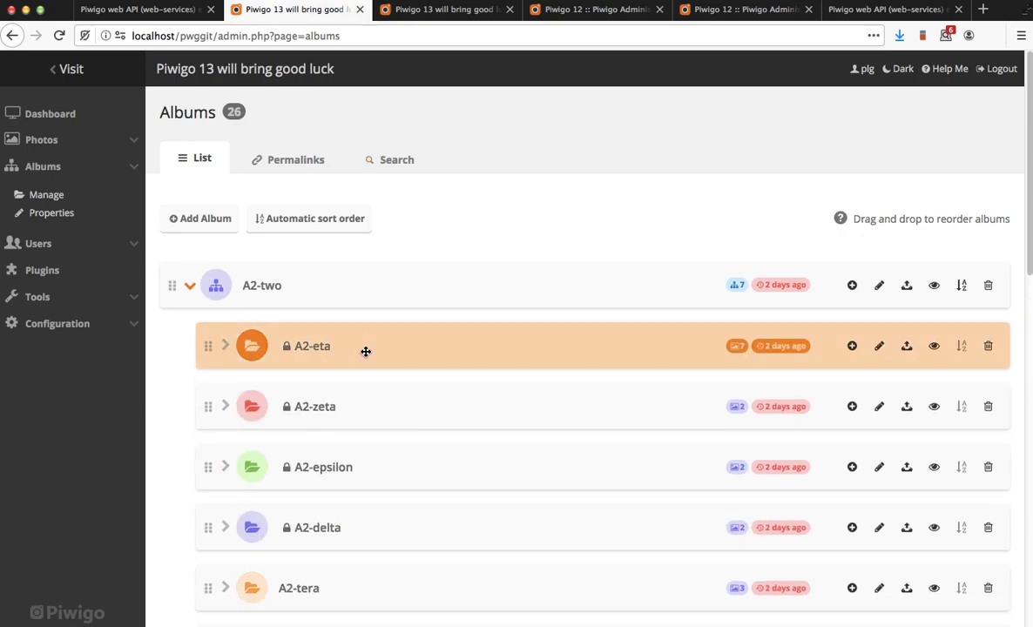
{"action": "left_click", "coordinate": [851, 285]}
{"action": "type", "text": "new album"}
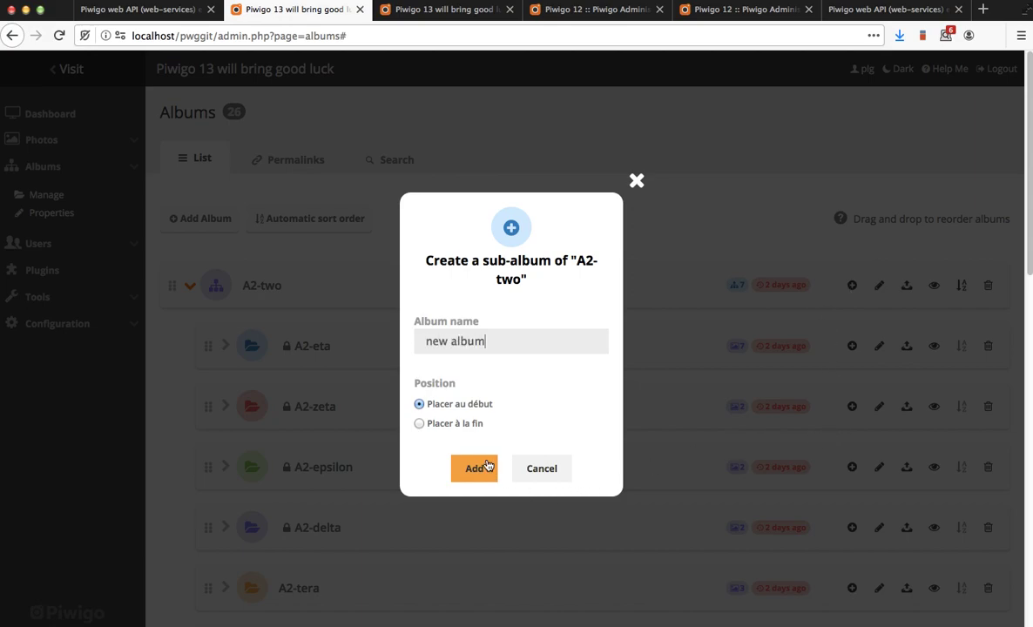
{"action": "left_click", "coordinate": [488, 465]}
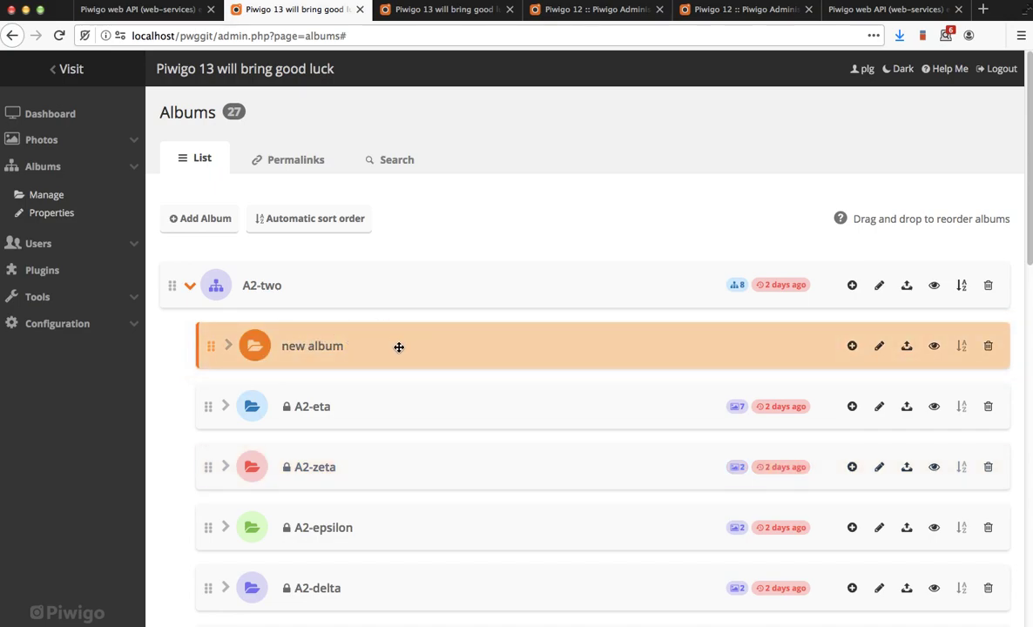
{"action": "left_click", "coordinate": [357, 344]}
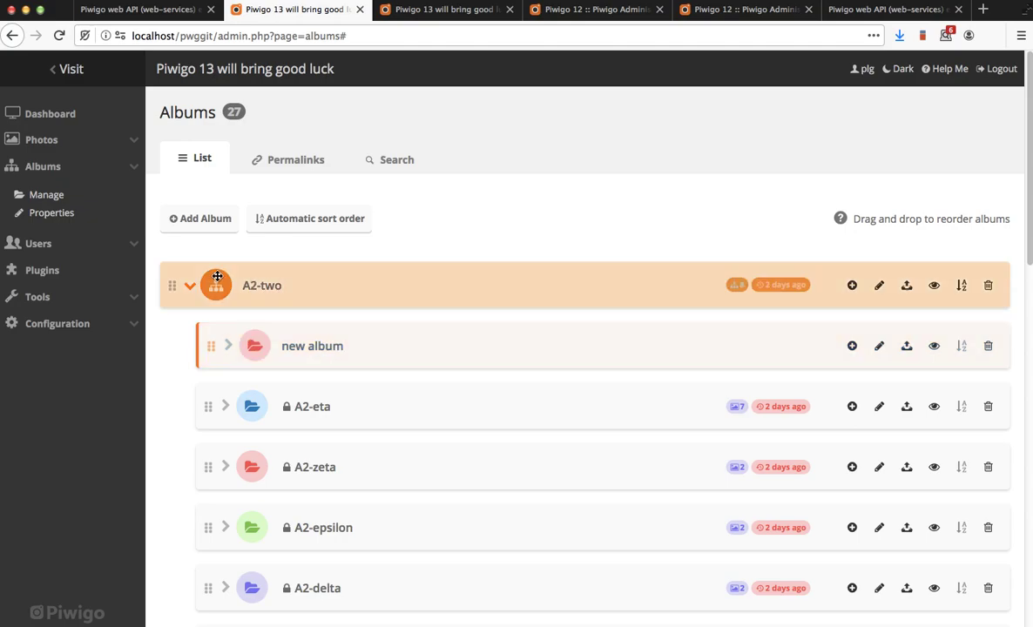
Collapse A2-two and move it directly below A1 in the album order.
{"action": "left_click", "coordinate": [191, 291]}
{"action": "left_click_drag", "start_coordinate": [321, 285], "coordinate": [322, 373]}
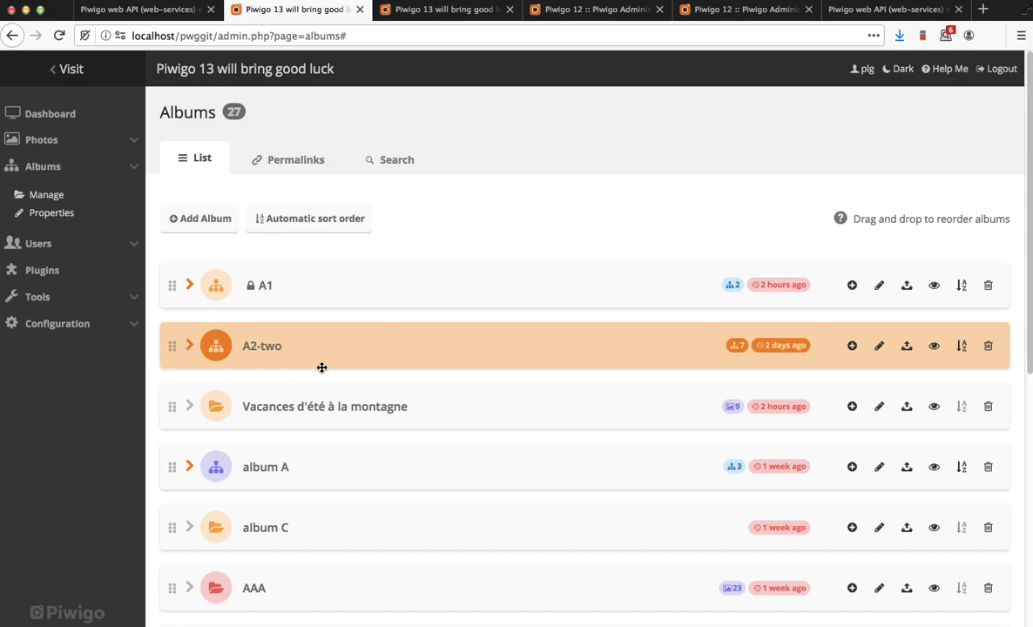
From the Piwigo 13 photo #528 page, open the older Album list management page for comparison.
{"action": "left_click", "coordinate": [750, 16]}
{"action": "left_click", "coordinate": [557, 11]}
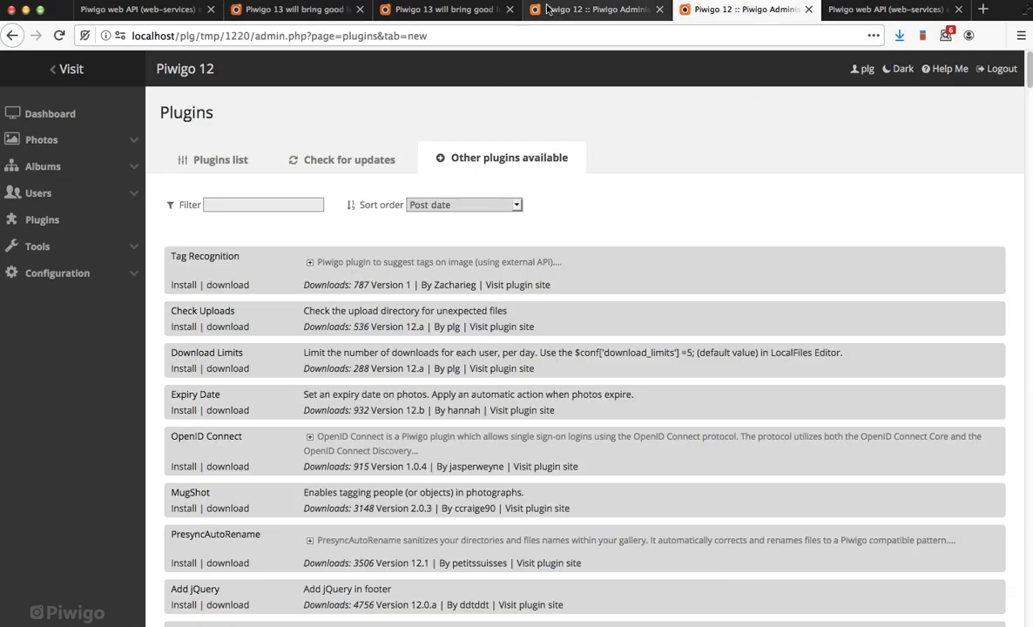
{"action": "left_click", "coordinate": [411, 16]}
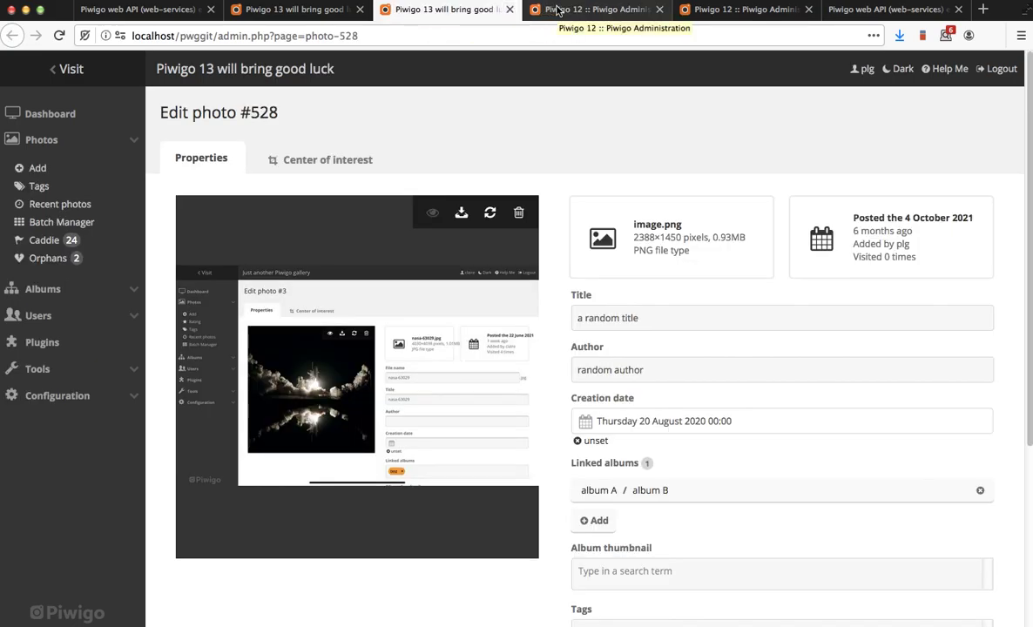
{"action": "left_click", "coordinate": [52, 291]}
{"action": "left_click", "coordinate": [42, 195]}
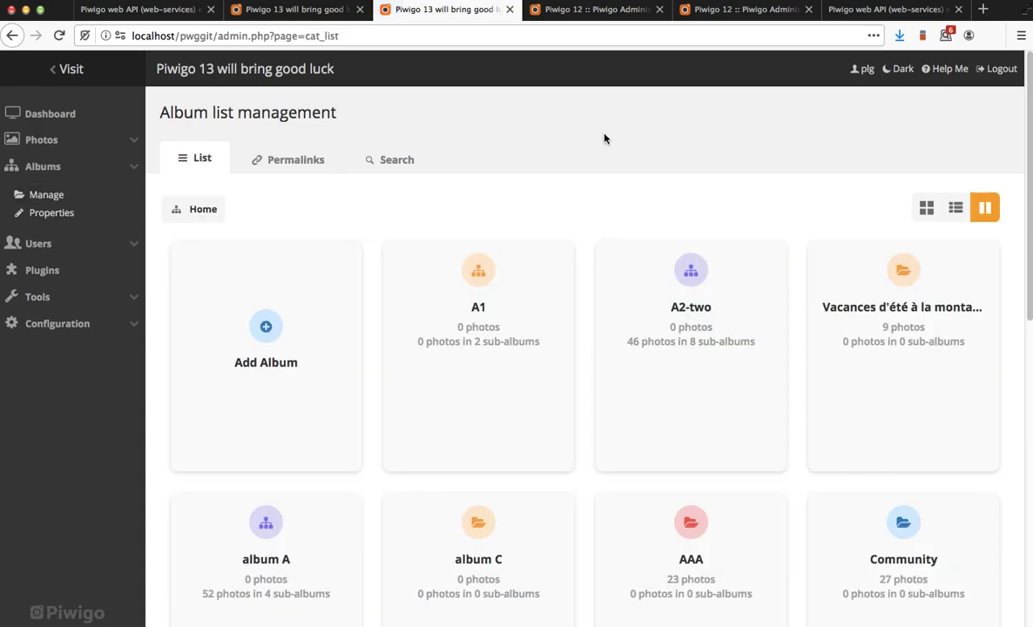
In the local Piwigo 12 gallery, open "Mon premier album" for editing and review its information, actions and properties.
{"action": "left_click", "coordinate": [561, 12]}
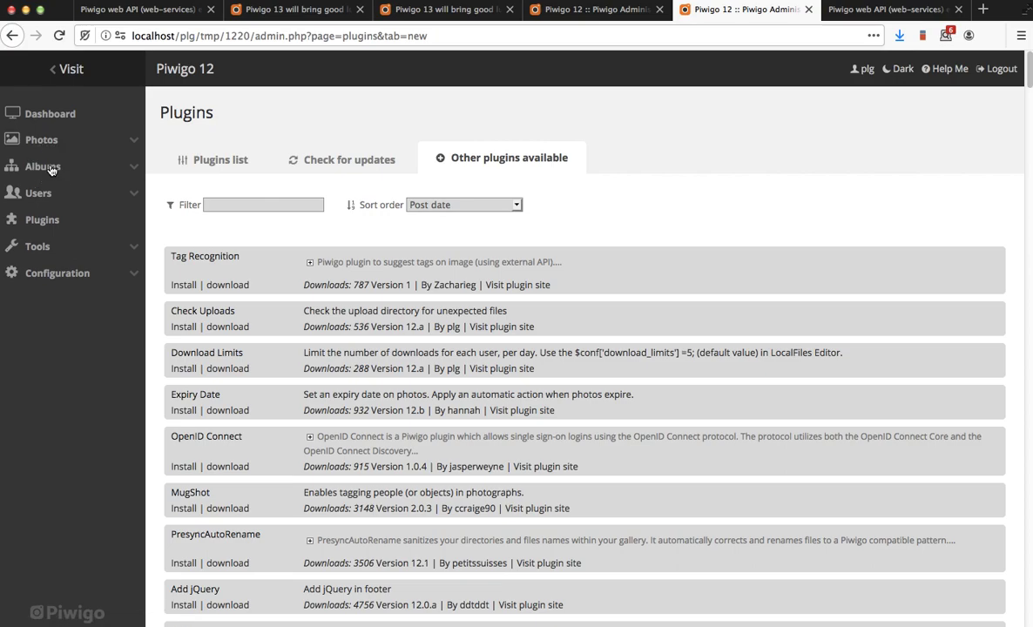
{"action": "left_click", "coordinate": [37, 167]}
{"action": "left_click", "coordinate": [38, 194]}
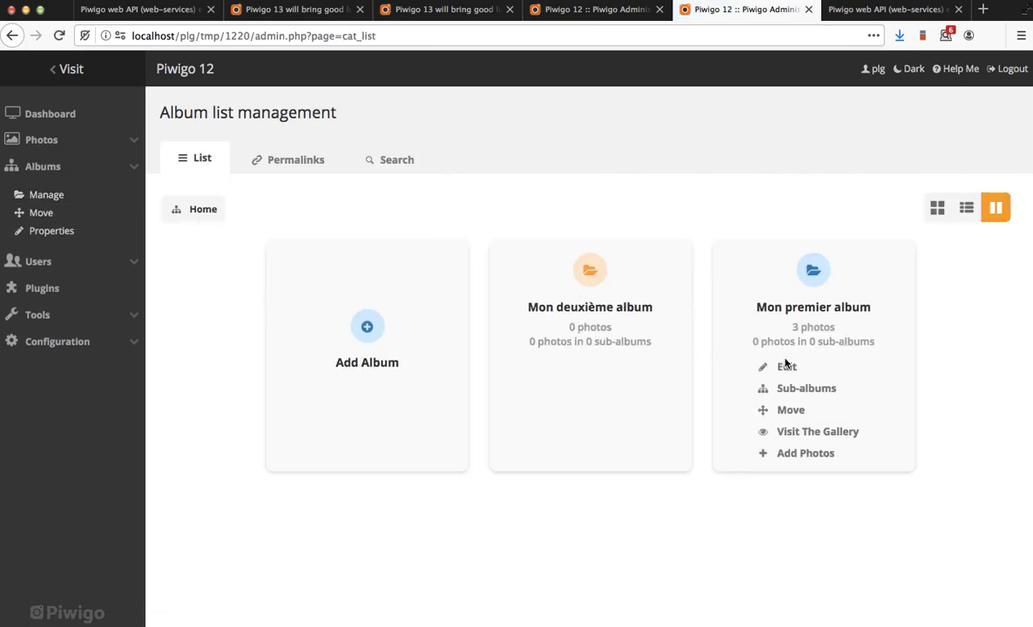
{"action": "left_click", "coordinate": [786, 367]}
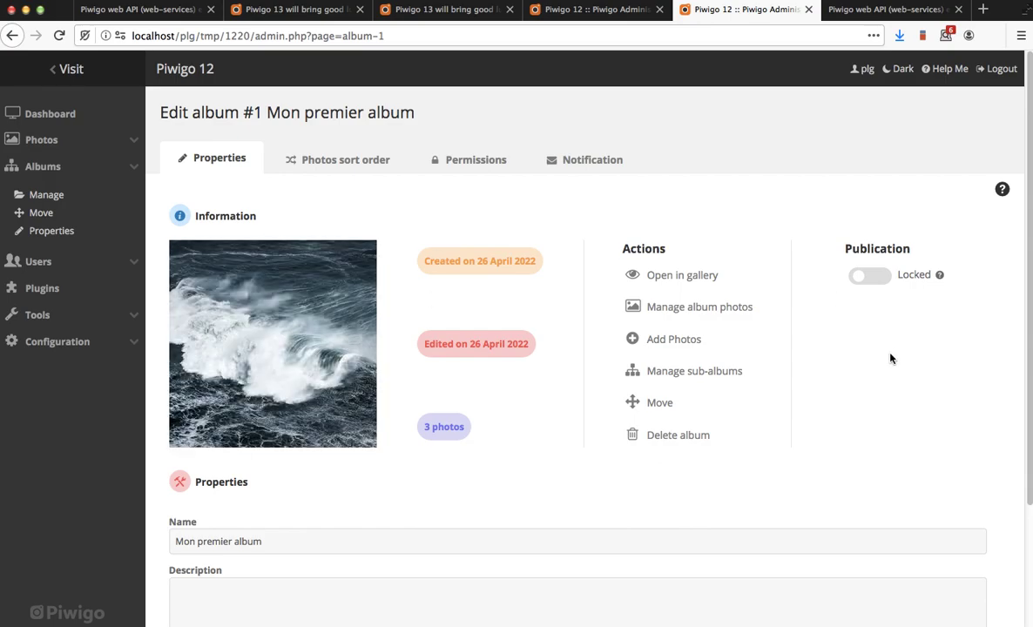
{"action": "mouse_move", "coordinate": [348, 304]}
{"action": "left_click", "coordinate": [672, 404]}
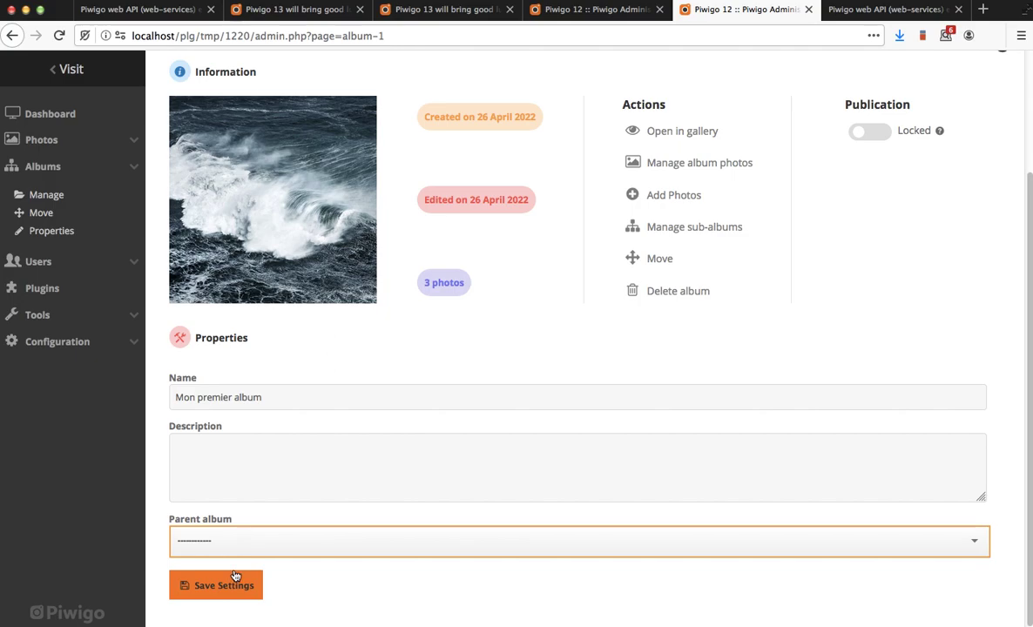
Switch to the other Firefox window and view the redesigned album edit page mockup "Éditer l'album #4 Villes".
{"action": "key", "text": "super+Tab"}
{"action": "key", "text": "super+Tab"}
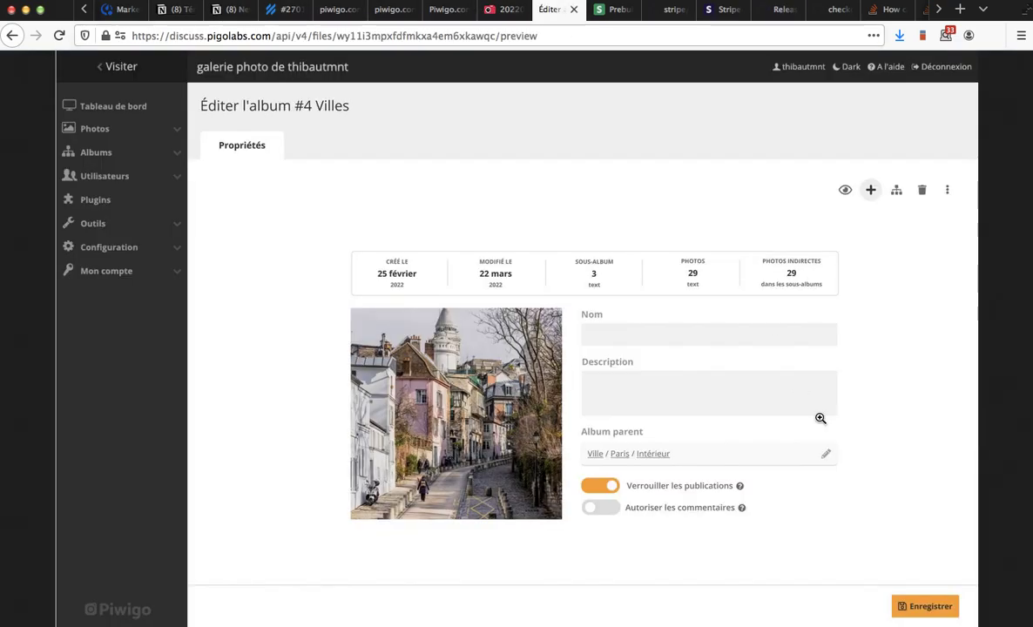
{"action": "left_click", "coordinate": [555, 9]}
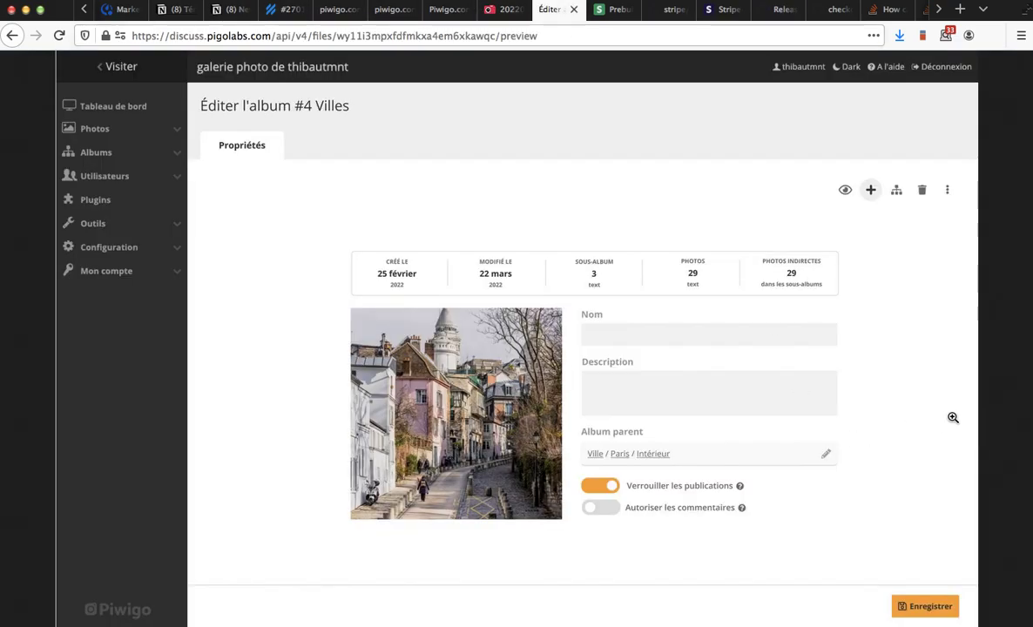